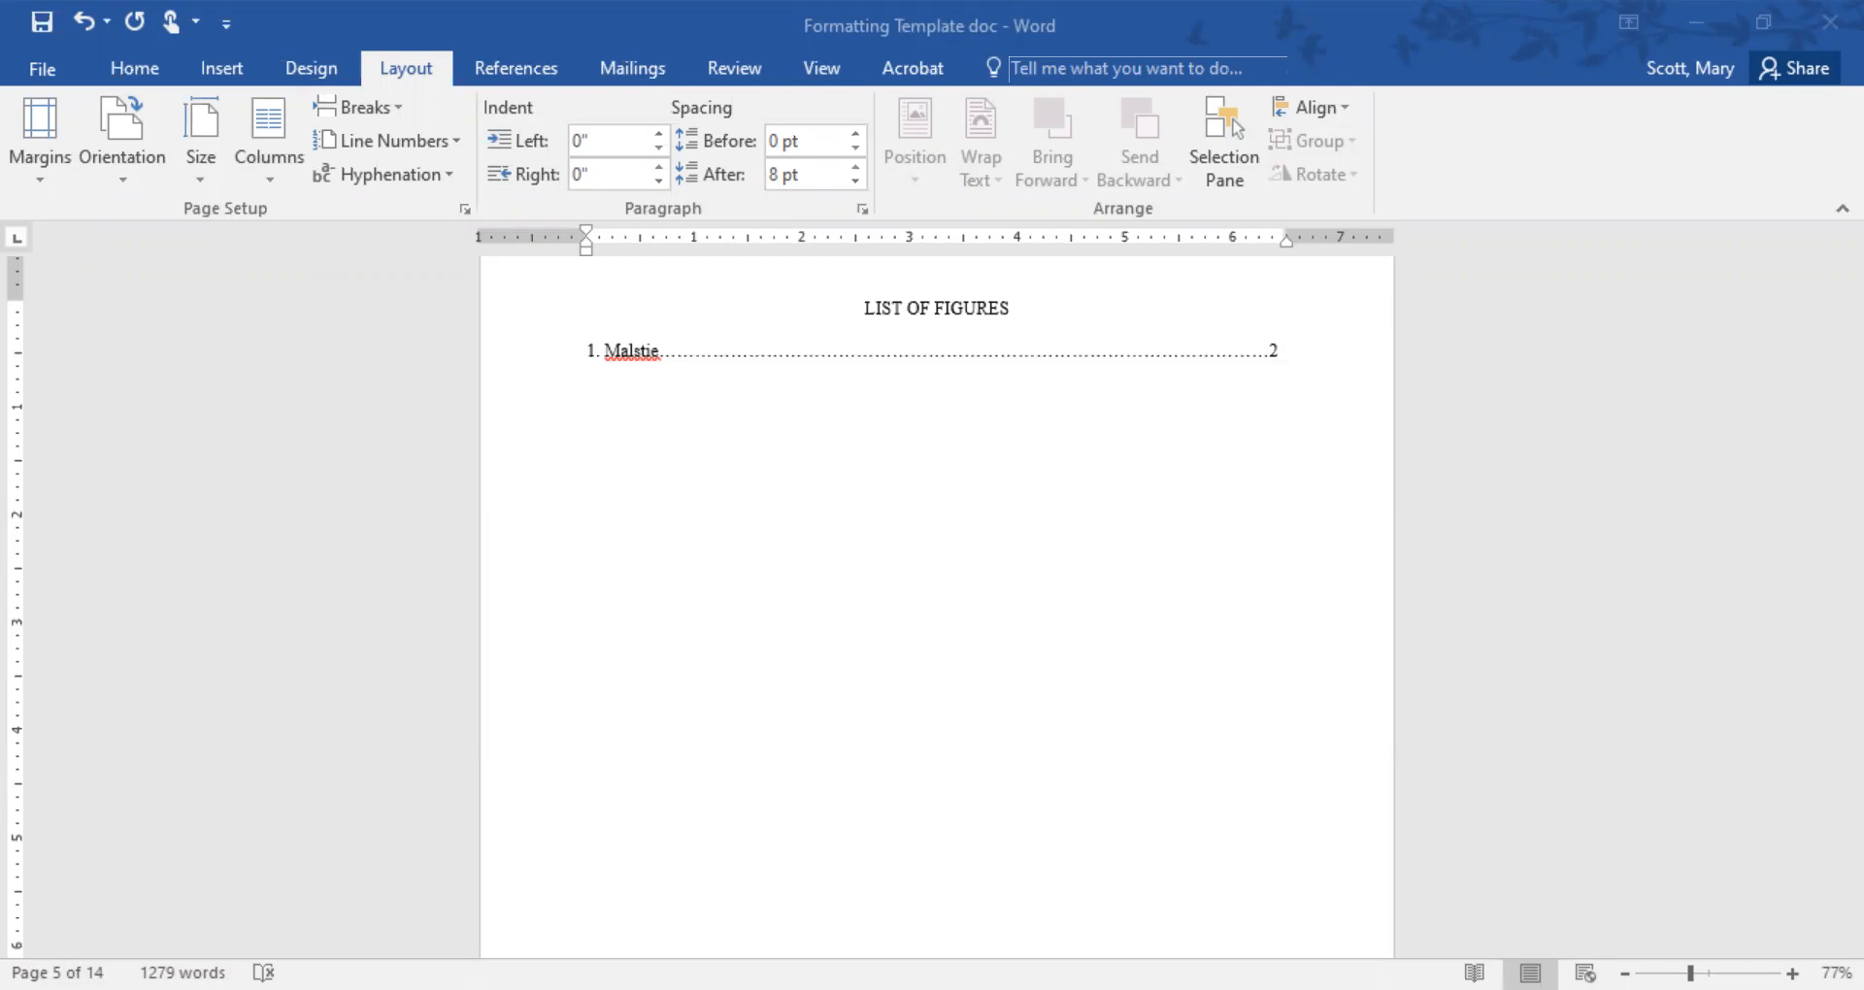
Insert a Next Page section break below the entry on the List of Figures page.
{"action": "left_click", "coordinate": [611, 833]}
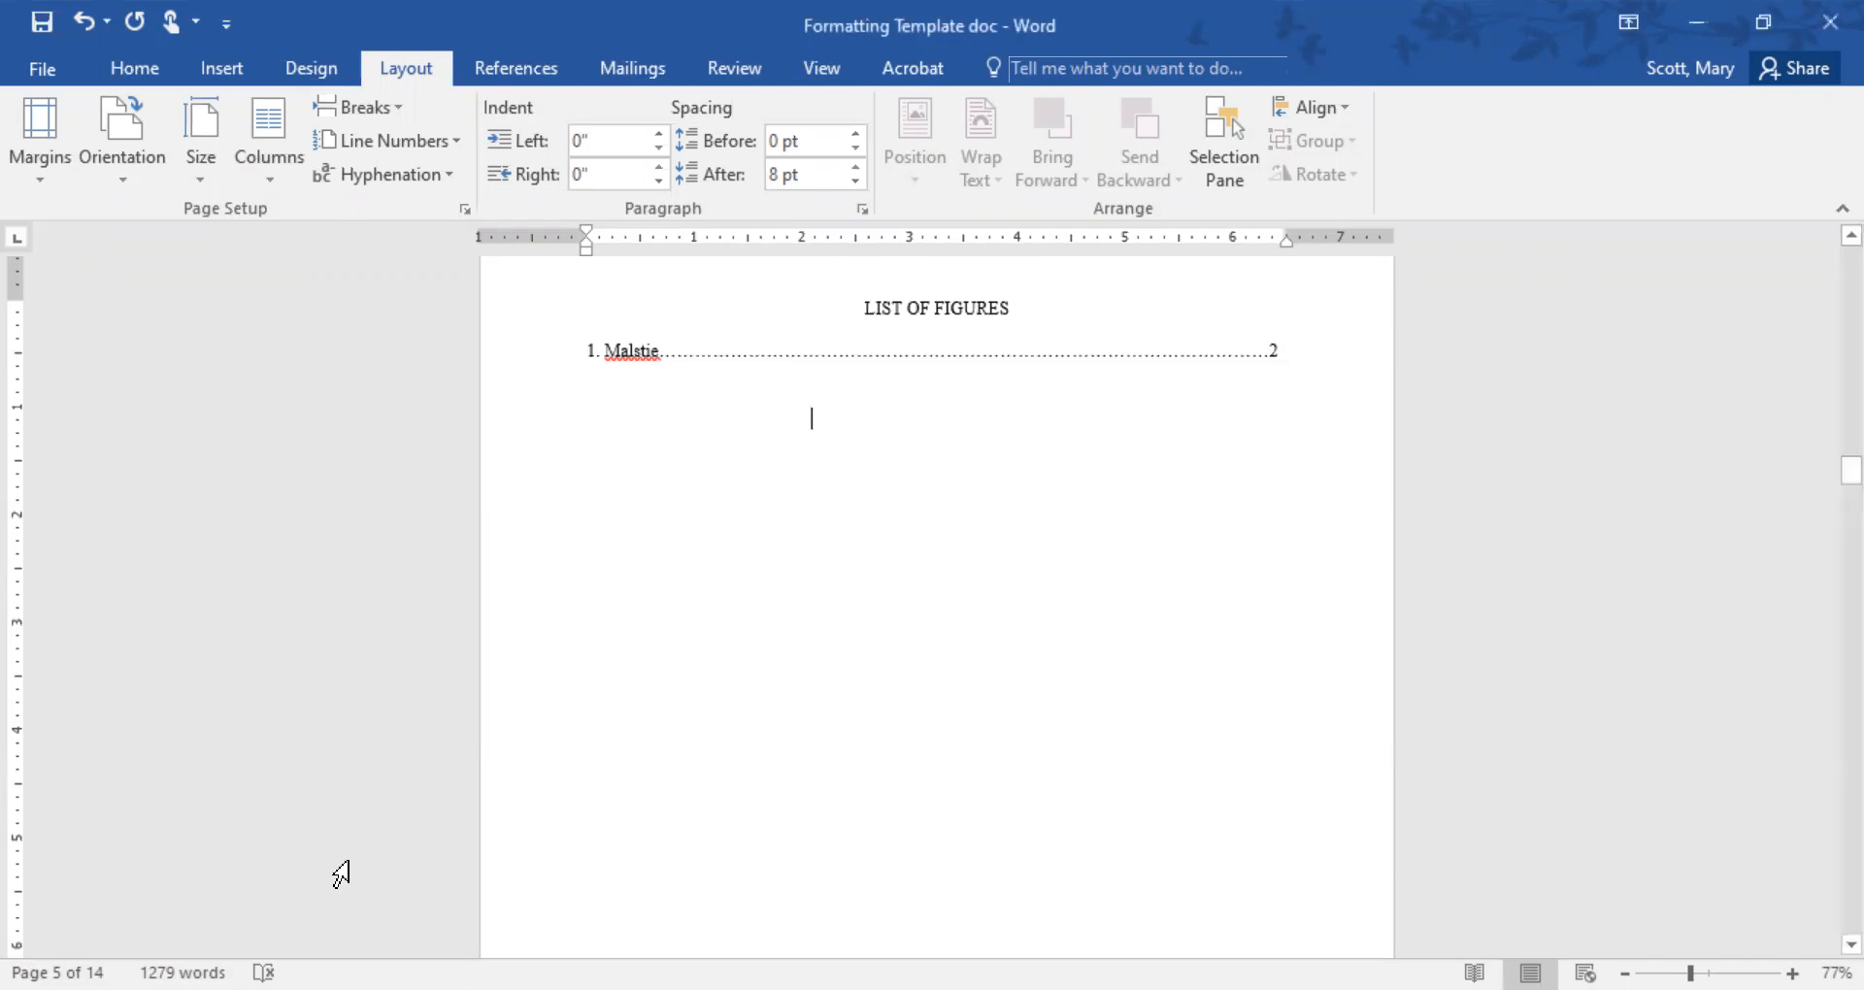
{"action": "left_click", "coordinate": [626, 514]}
{"action": "left_click", "coordinate": [157, 68]}
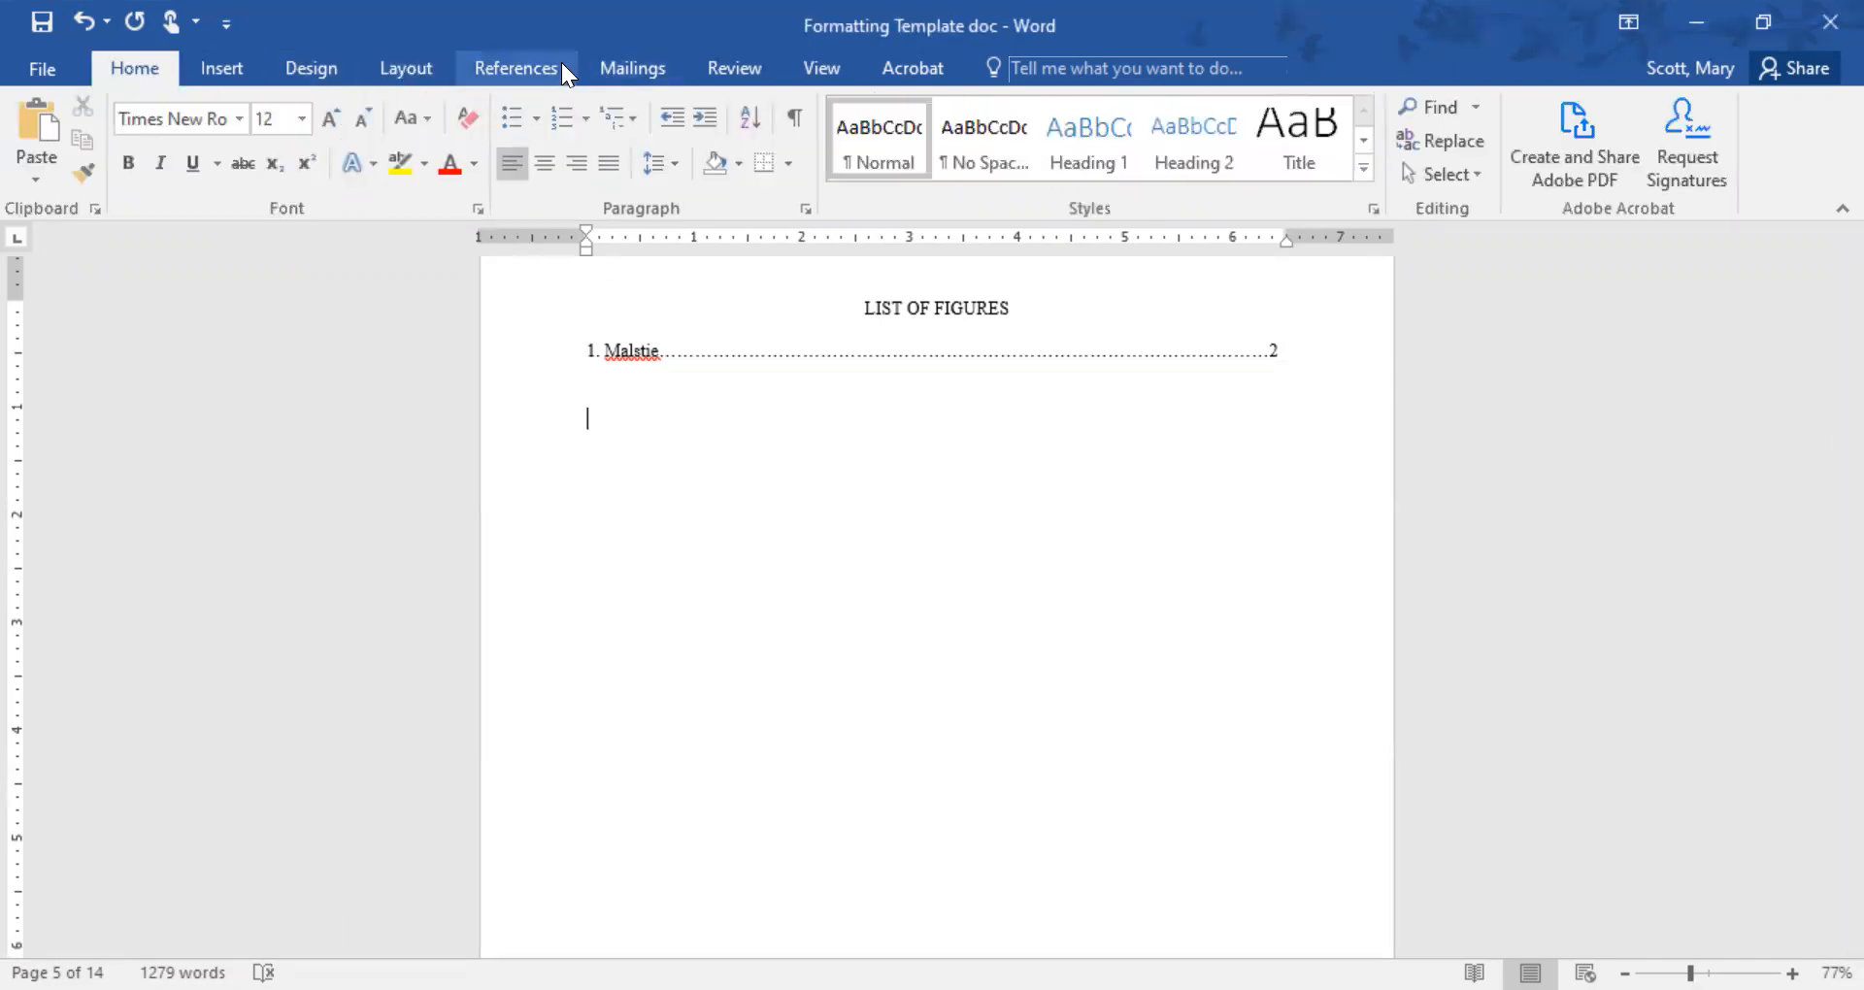
{"action": "left_click", "coordinate": [414, 72]}
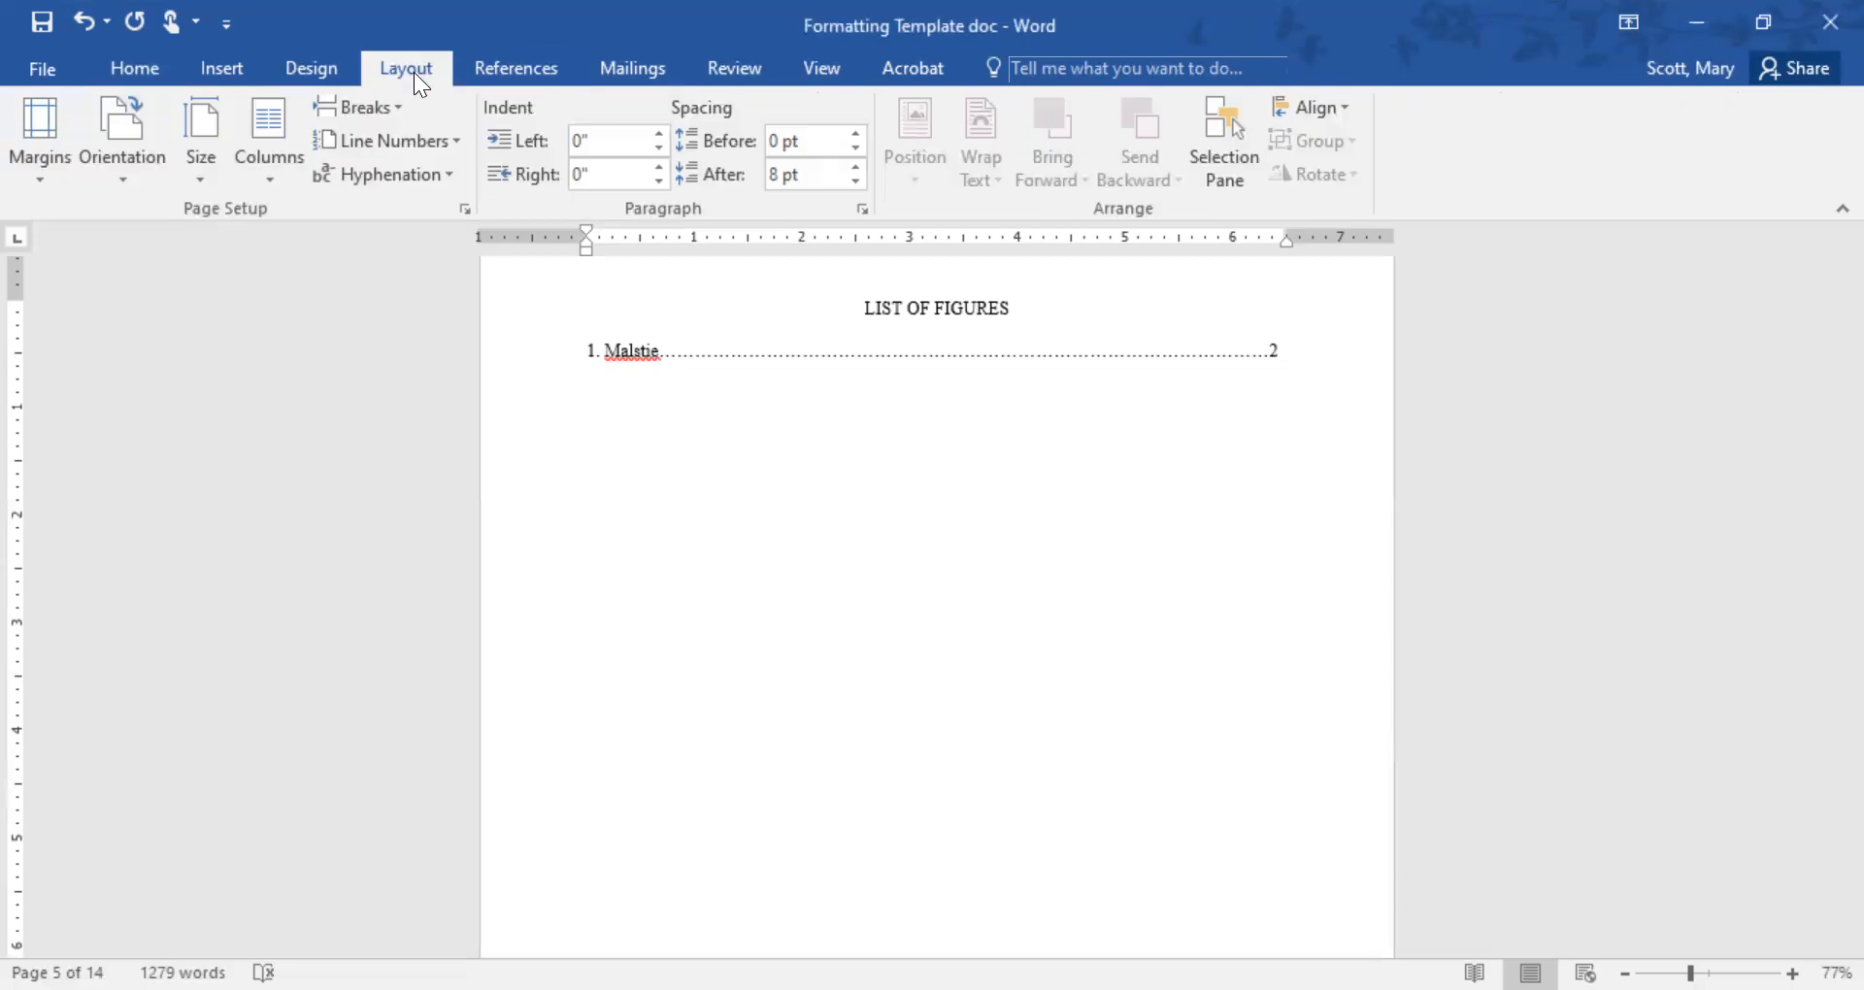
{"action": "left_click", "coordinate": [378, 108]}
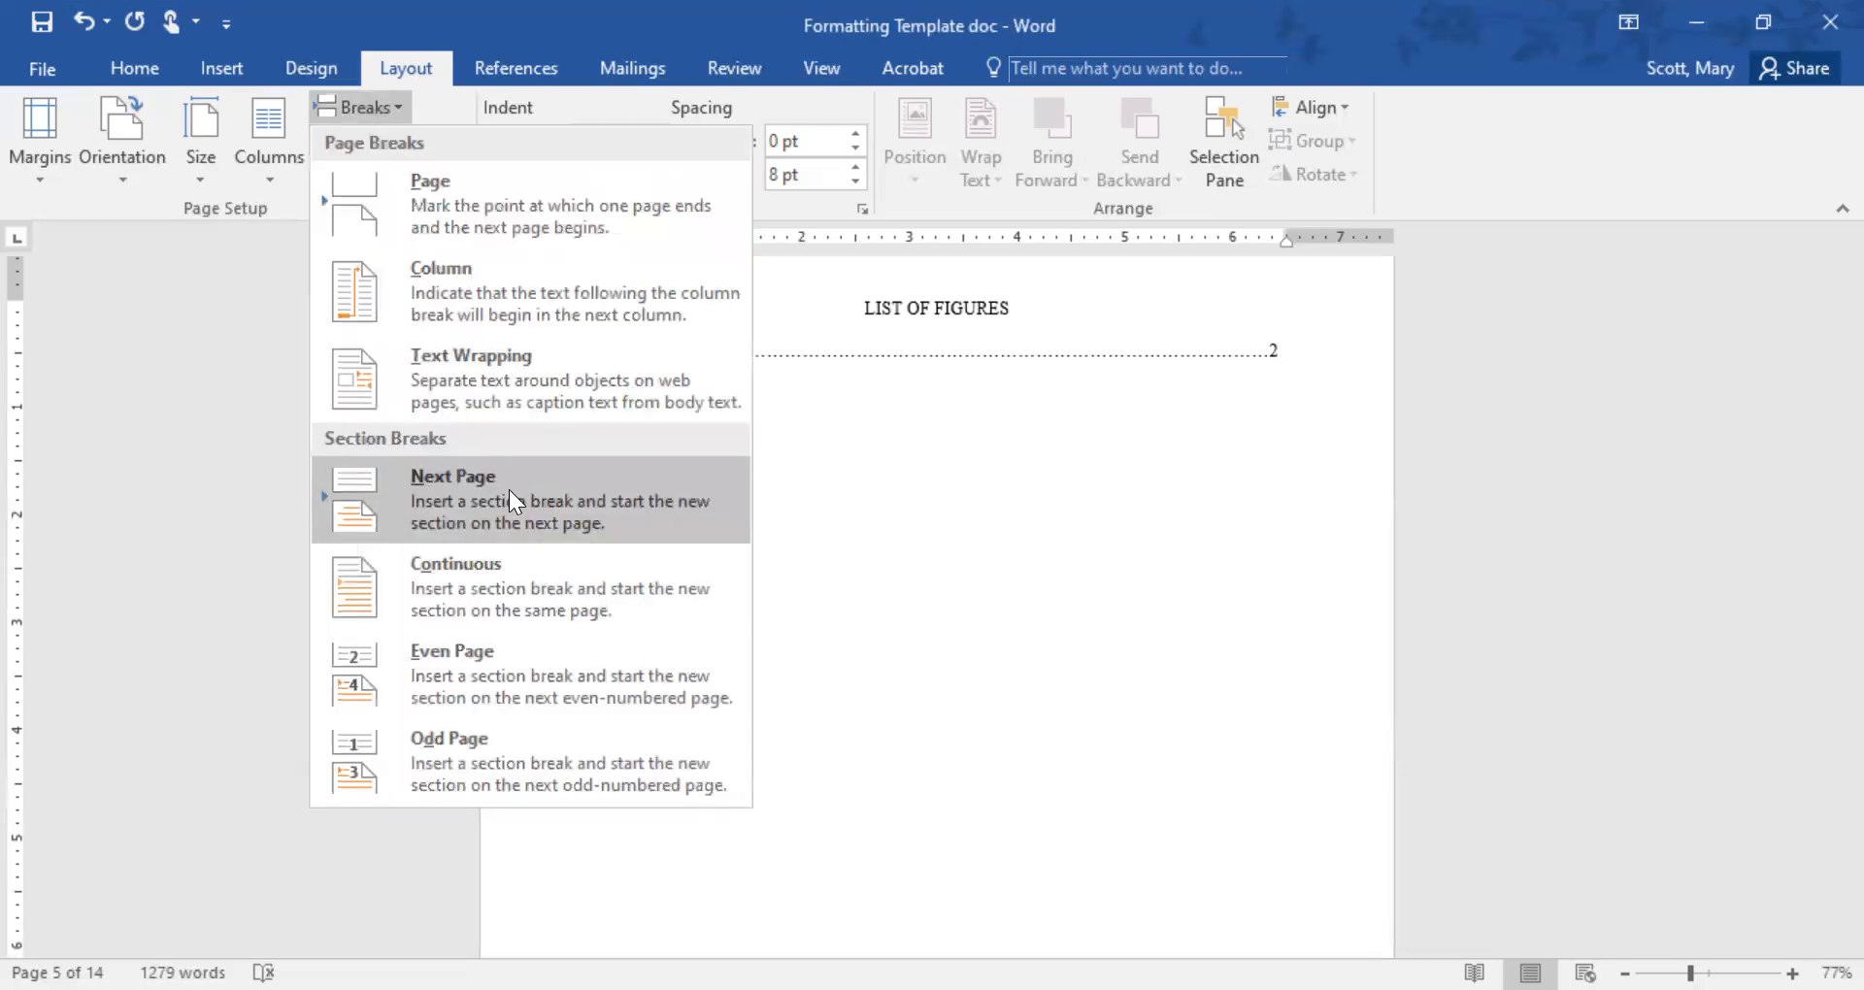
{"action": "left_click", "coordinate": [508, 489]}
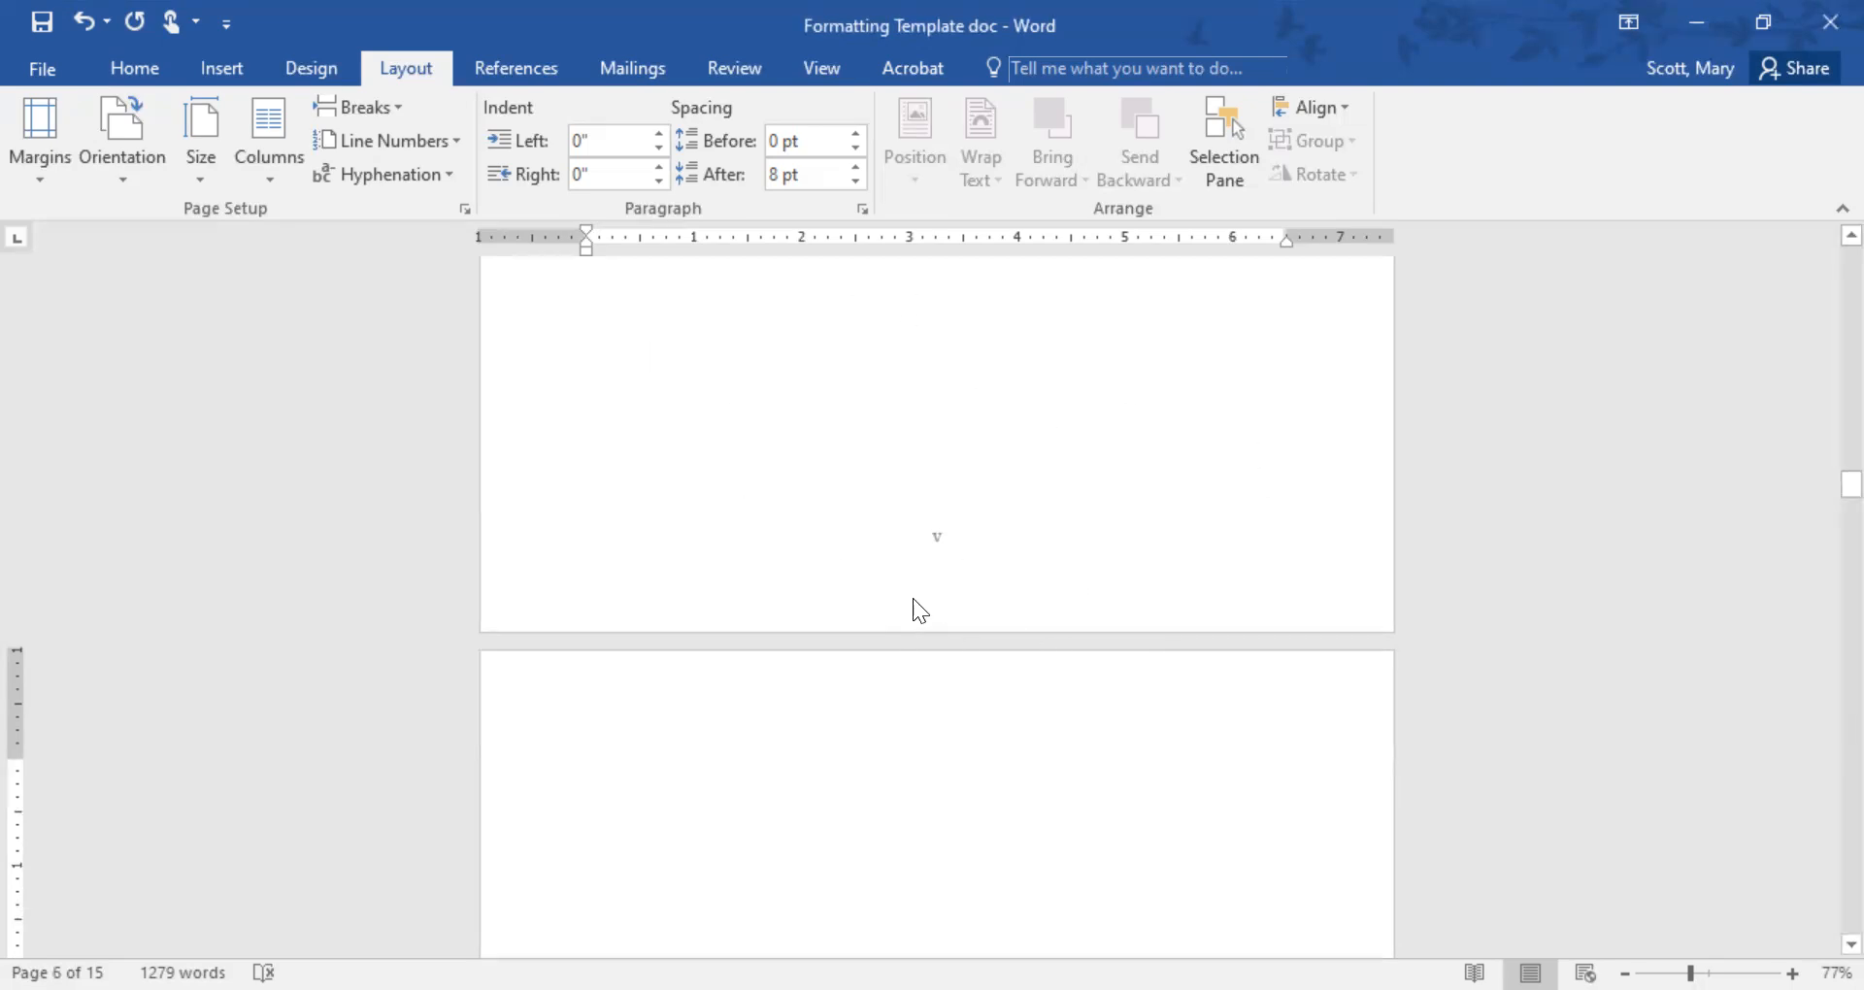
Add the centered two-line heading "CHAPTER I" and "INTRODUCTION" on the new page, followed by a left-aligned empty line.
{"action": "scroll", "coordinate": [912, 598], "scroll_direction": "down", "scroll_amount": 2}
{"action": "scroll", "coordinate": [915, 601], "scroll_direction": "down", "scroll_amount": 1}
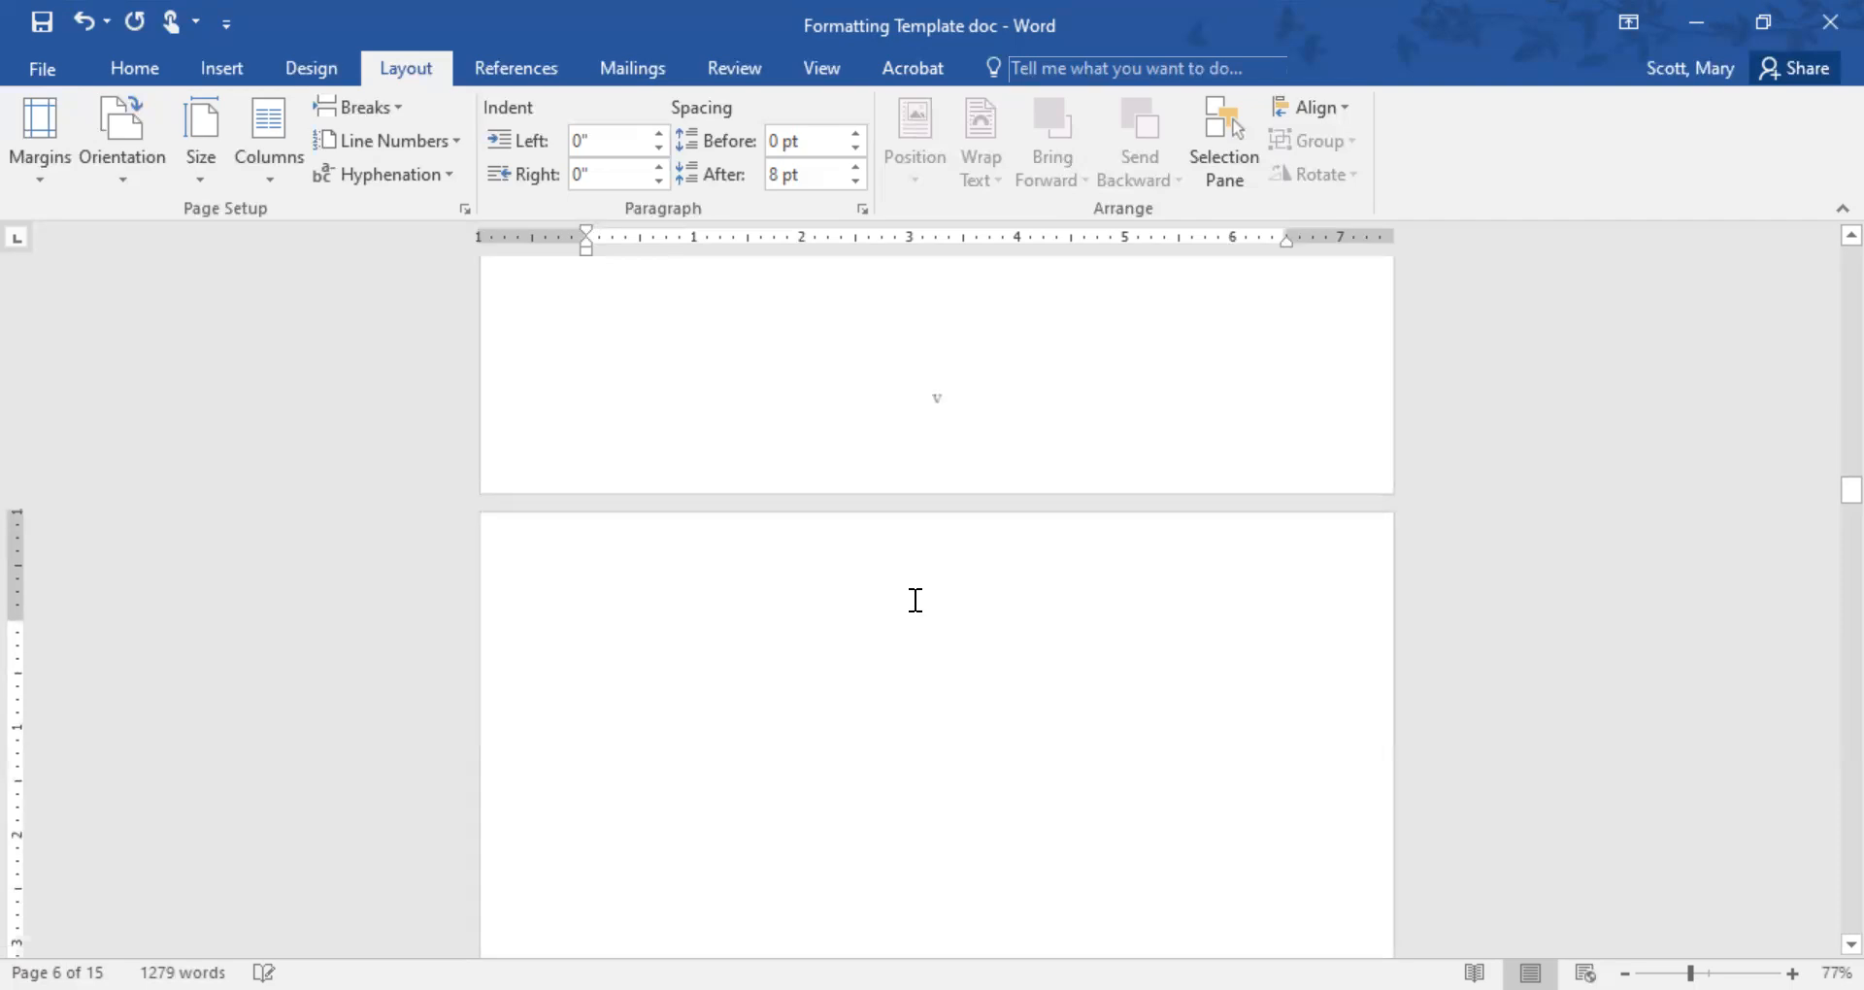
{"action": "left_click", "coordinate": [147, 66]}
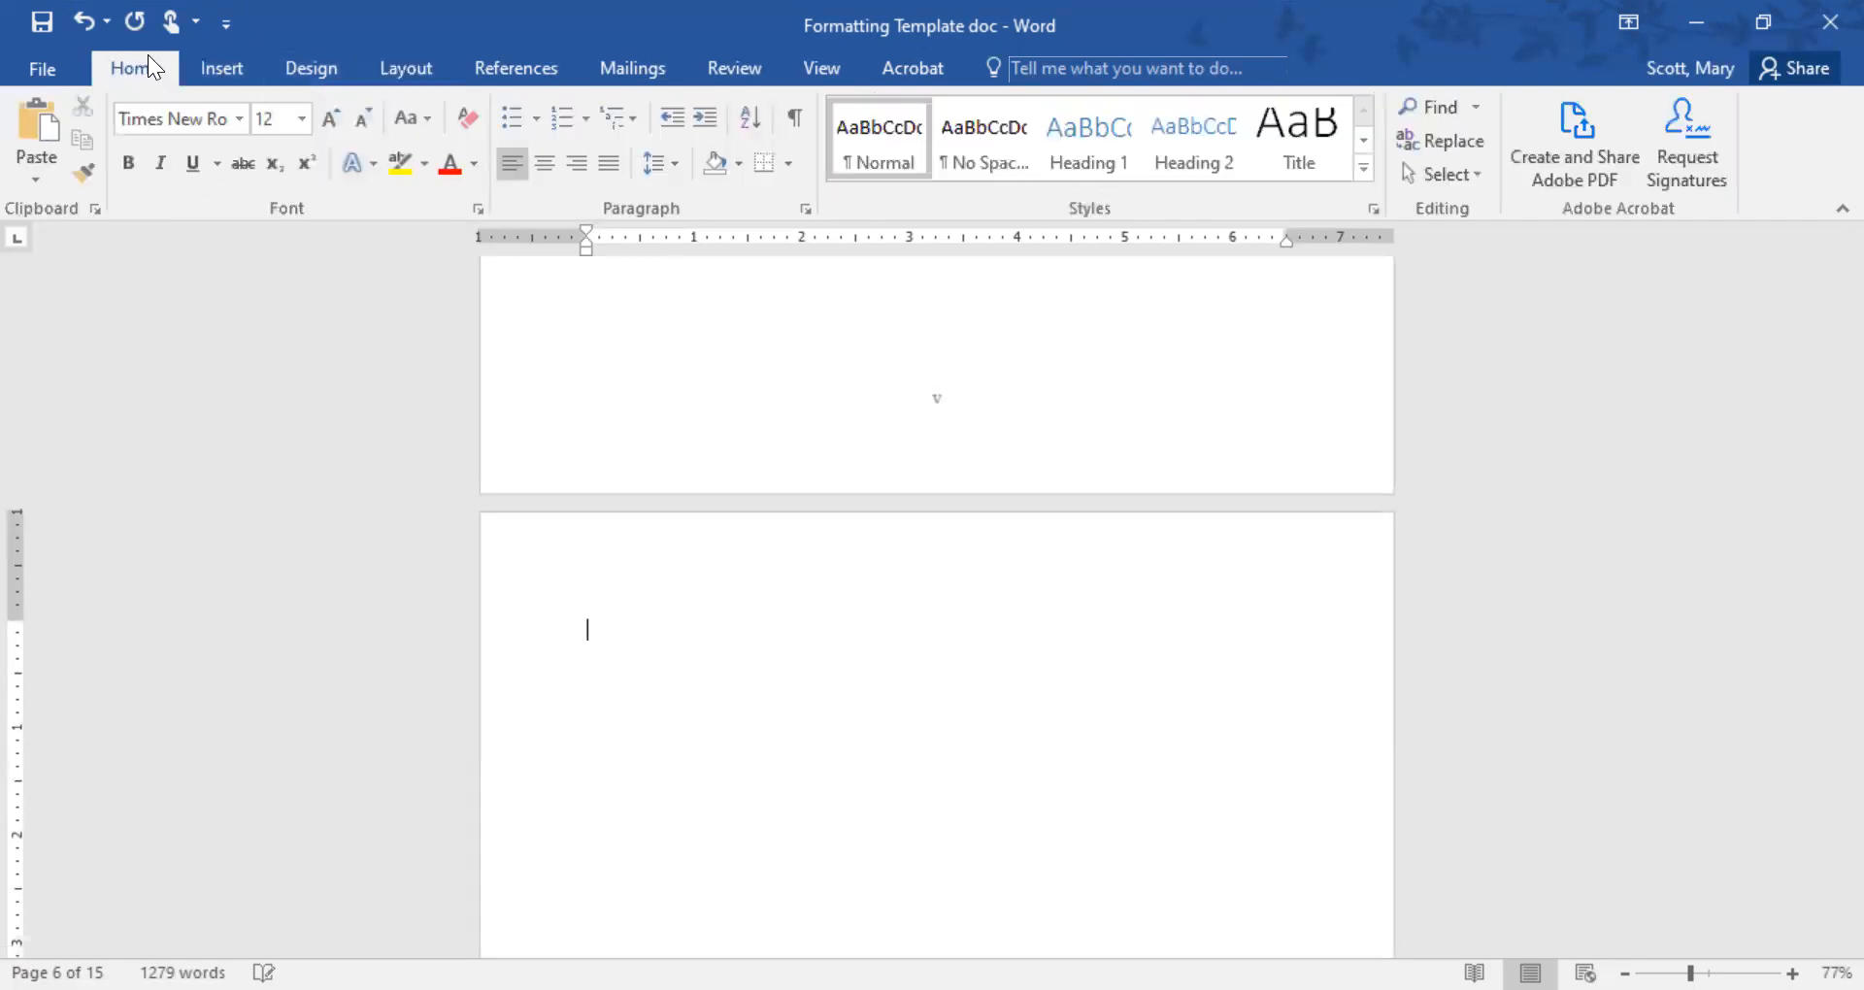
{"action": "left_click", "coordinate": [555, 167]}
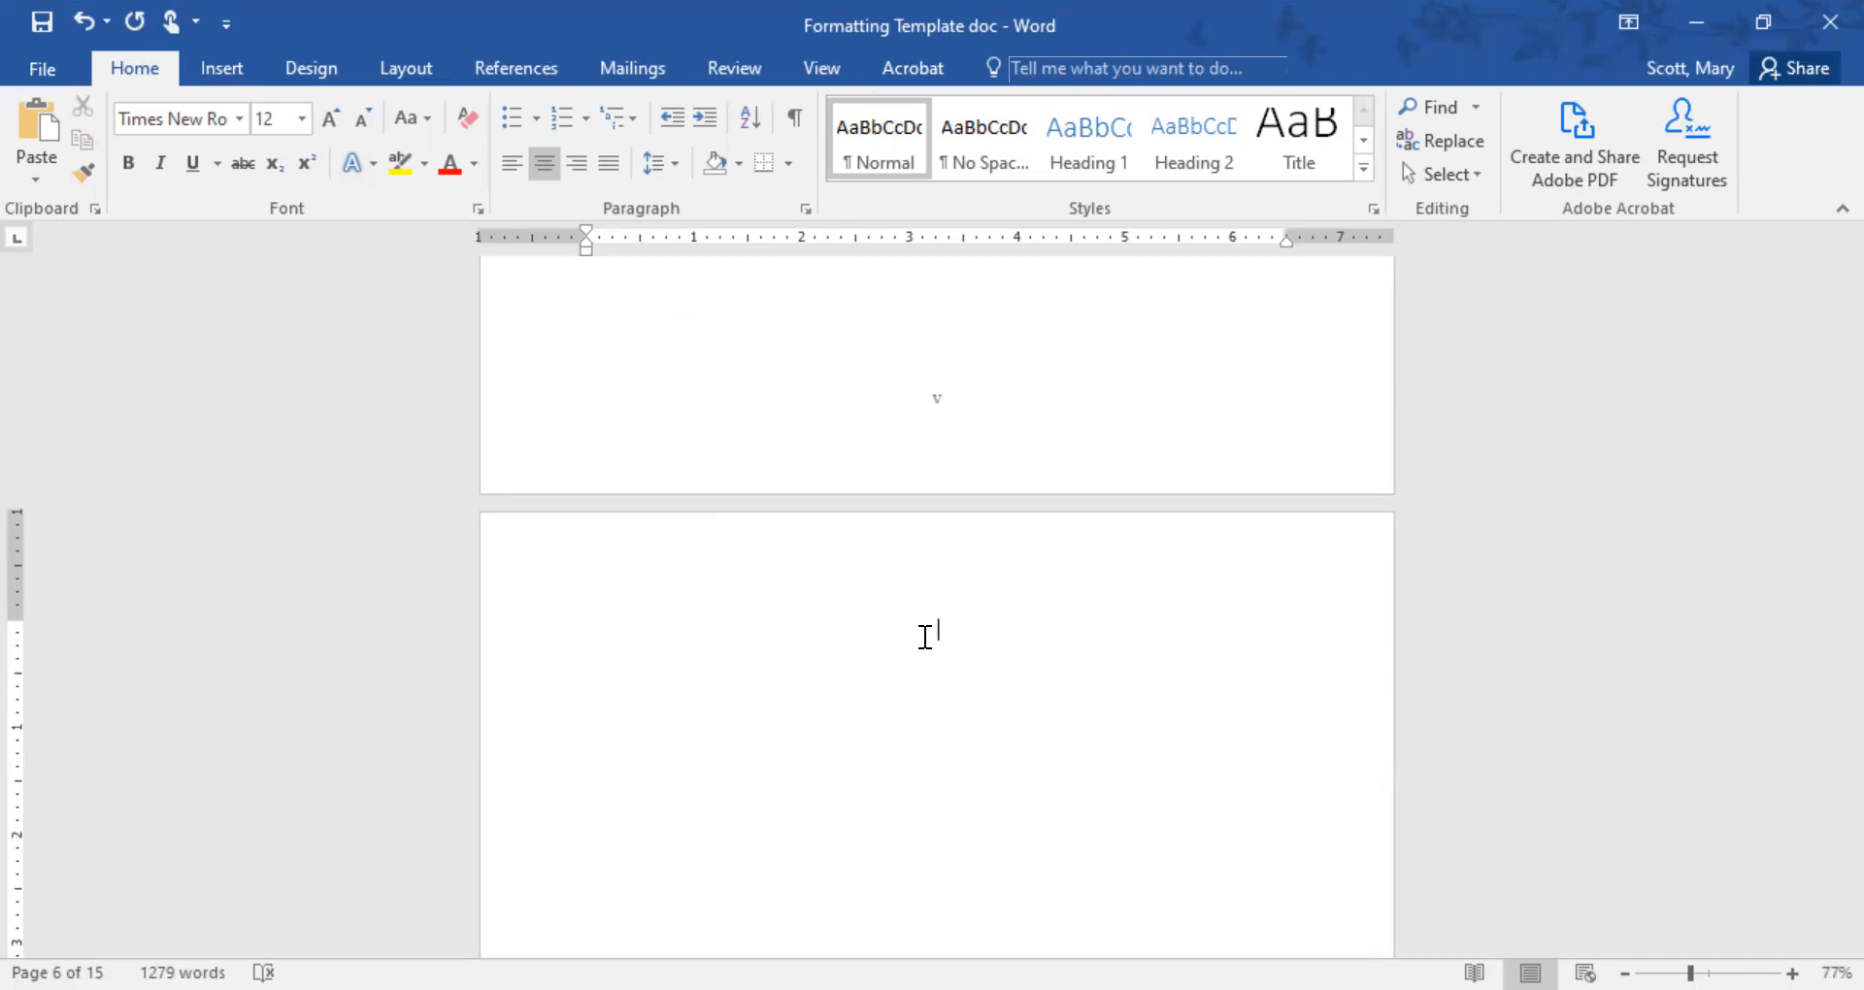
{"action": "type", "text": "CHAPTER I"}
{"action": "key", "text": "Return"}
{"action": "type", "text": "INTRODUCTION"}
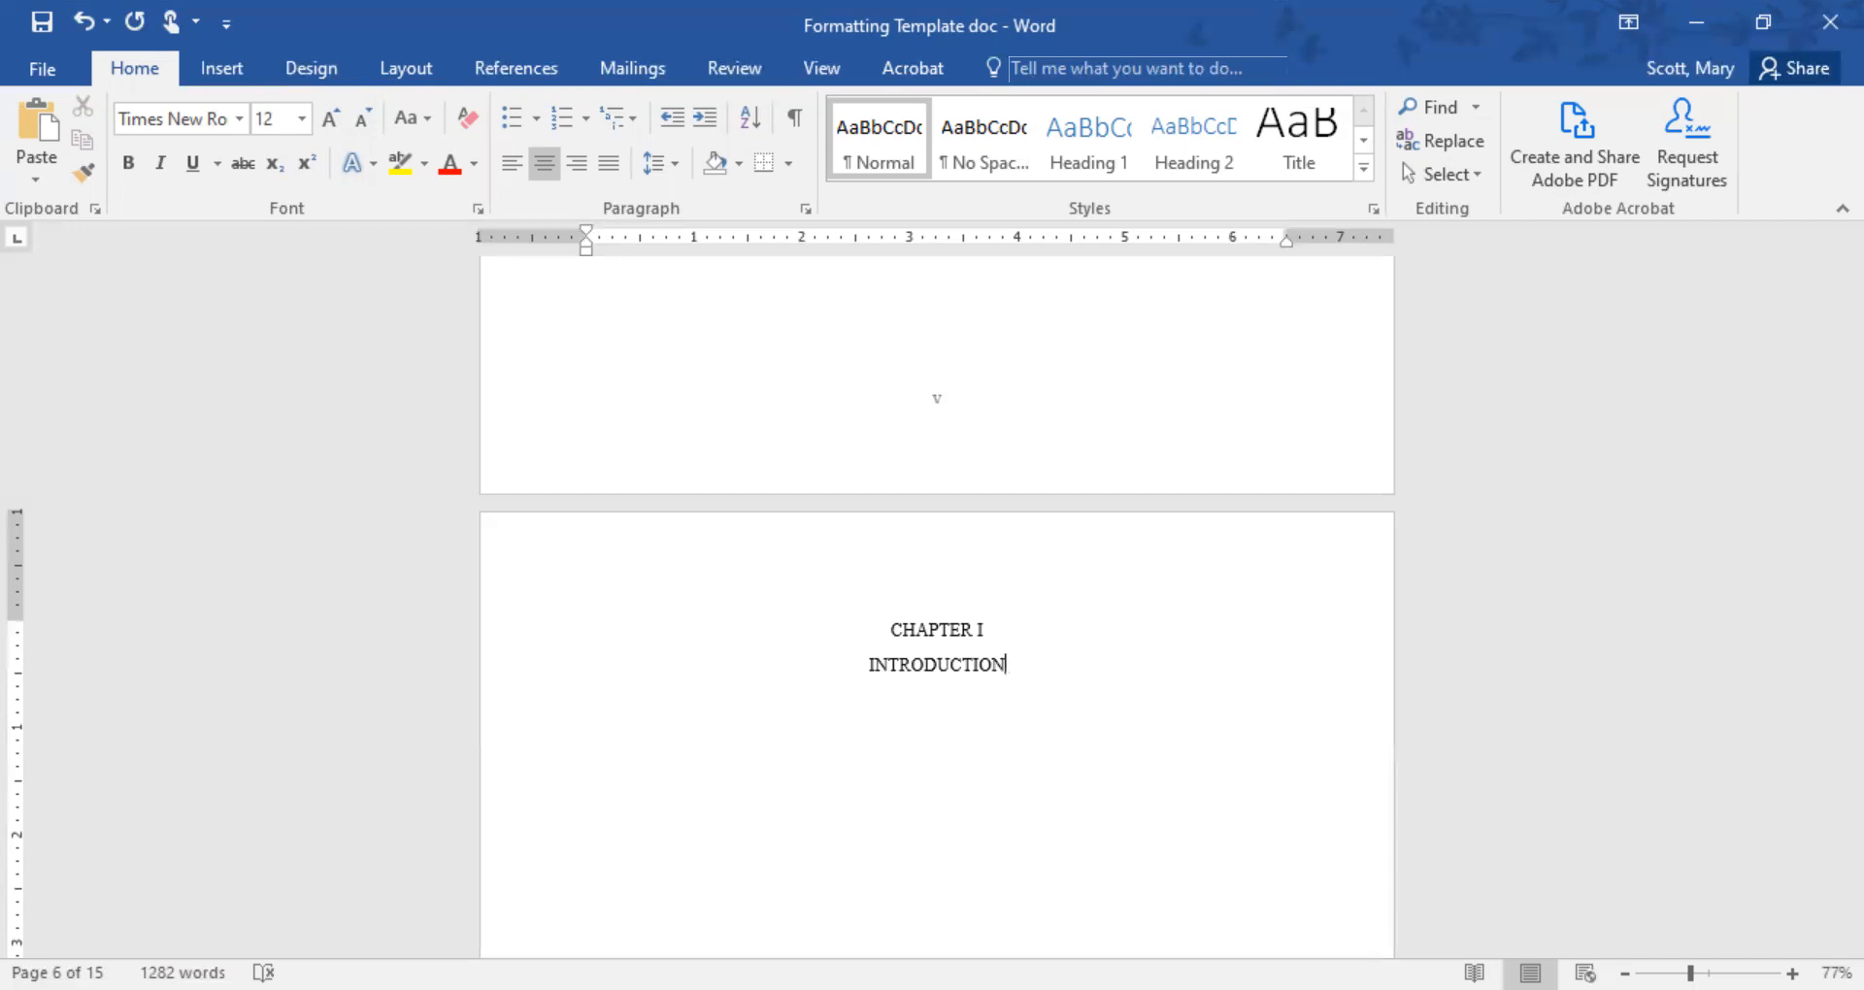
{"action": "key", "text": "Return"}
{"action": "left_click", "coordinate": [513, 163]}
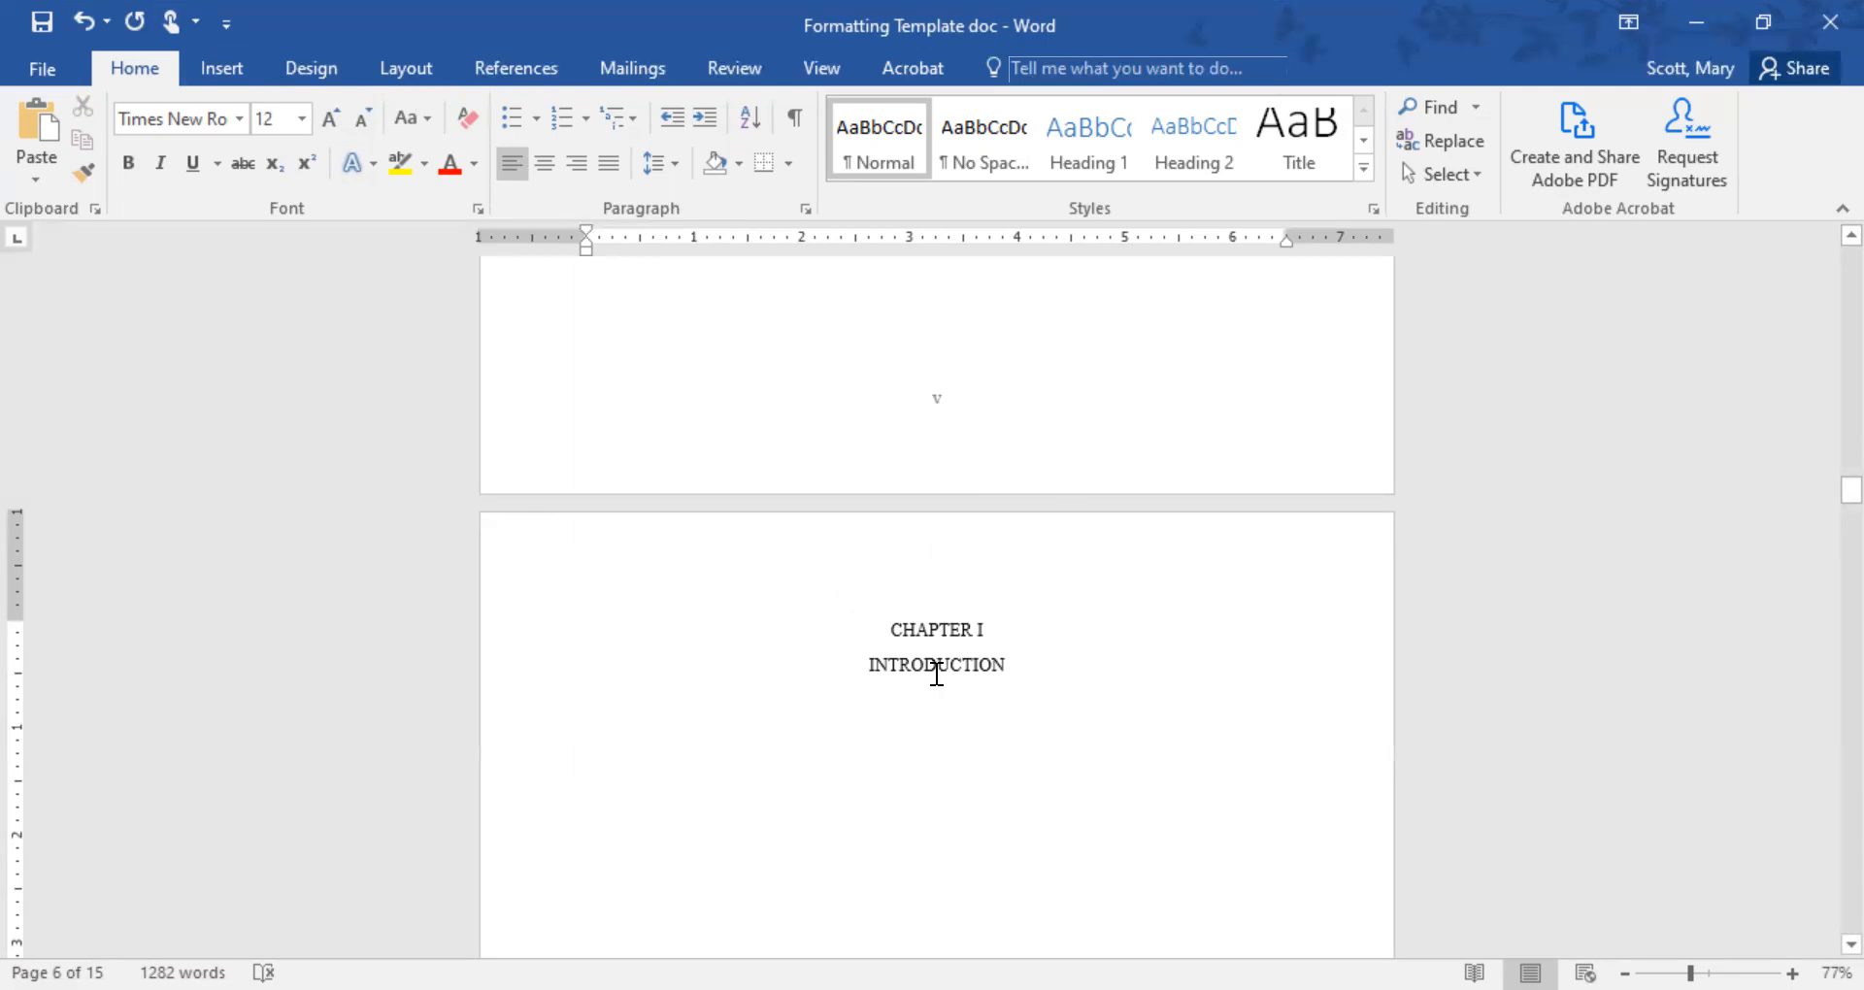
Open the footer of the Chapter I page and unlink it from the previous section.
{"action": "scroll", "coordinate": [948, 621], "scroll_direction": "down", "scroll_amount": 1}
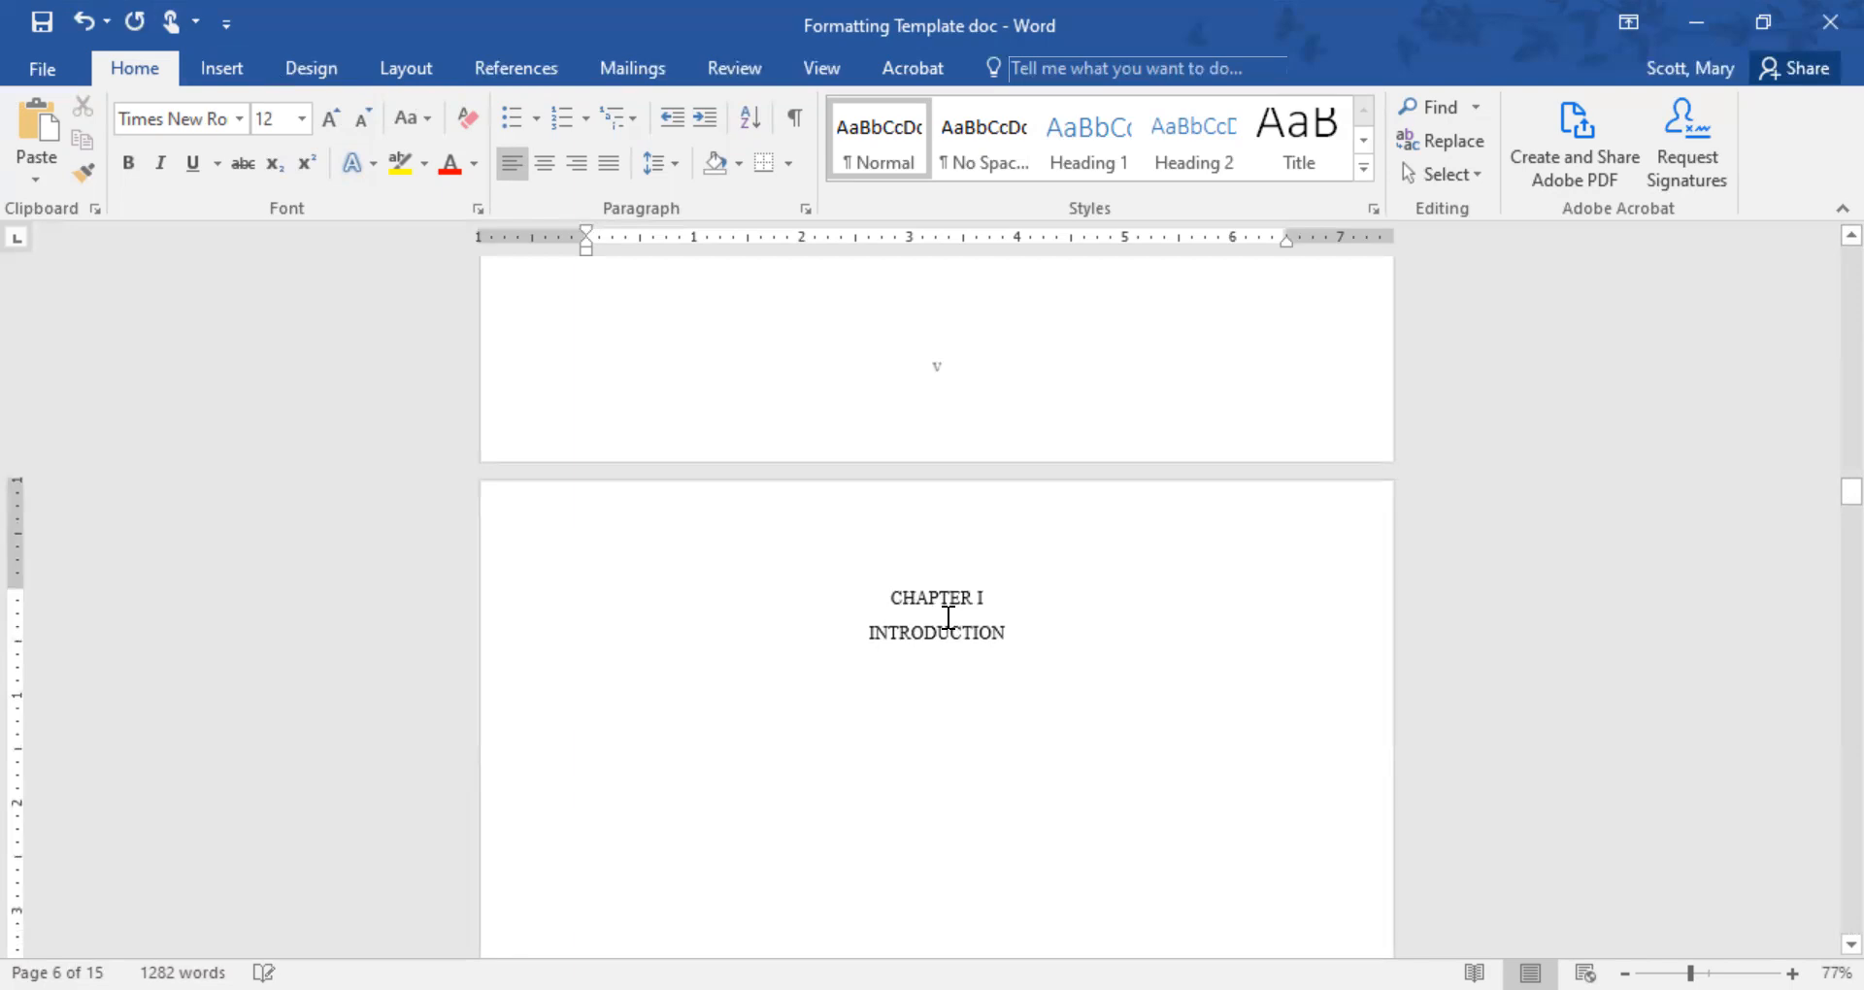
{"action": "scroll", "coordinate": [948, 617], "scroll_direction": "down", "scroll_amount": 1}
{"action": "scroll", "coordinate": [948, 617], "scroll_direction": "down", "scroll_amount": 1}
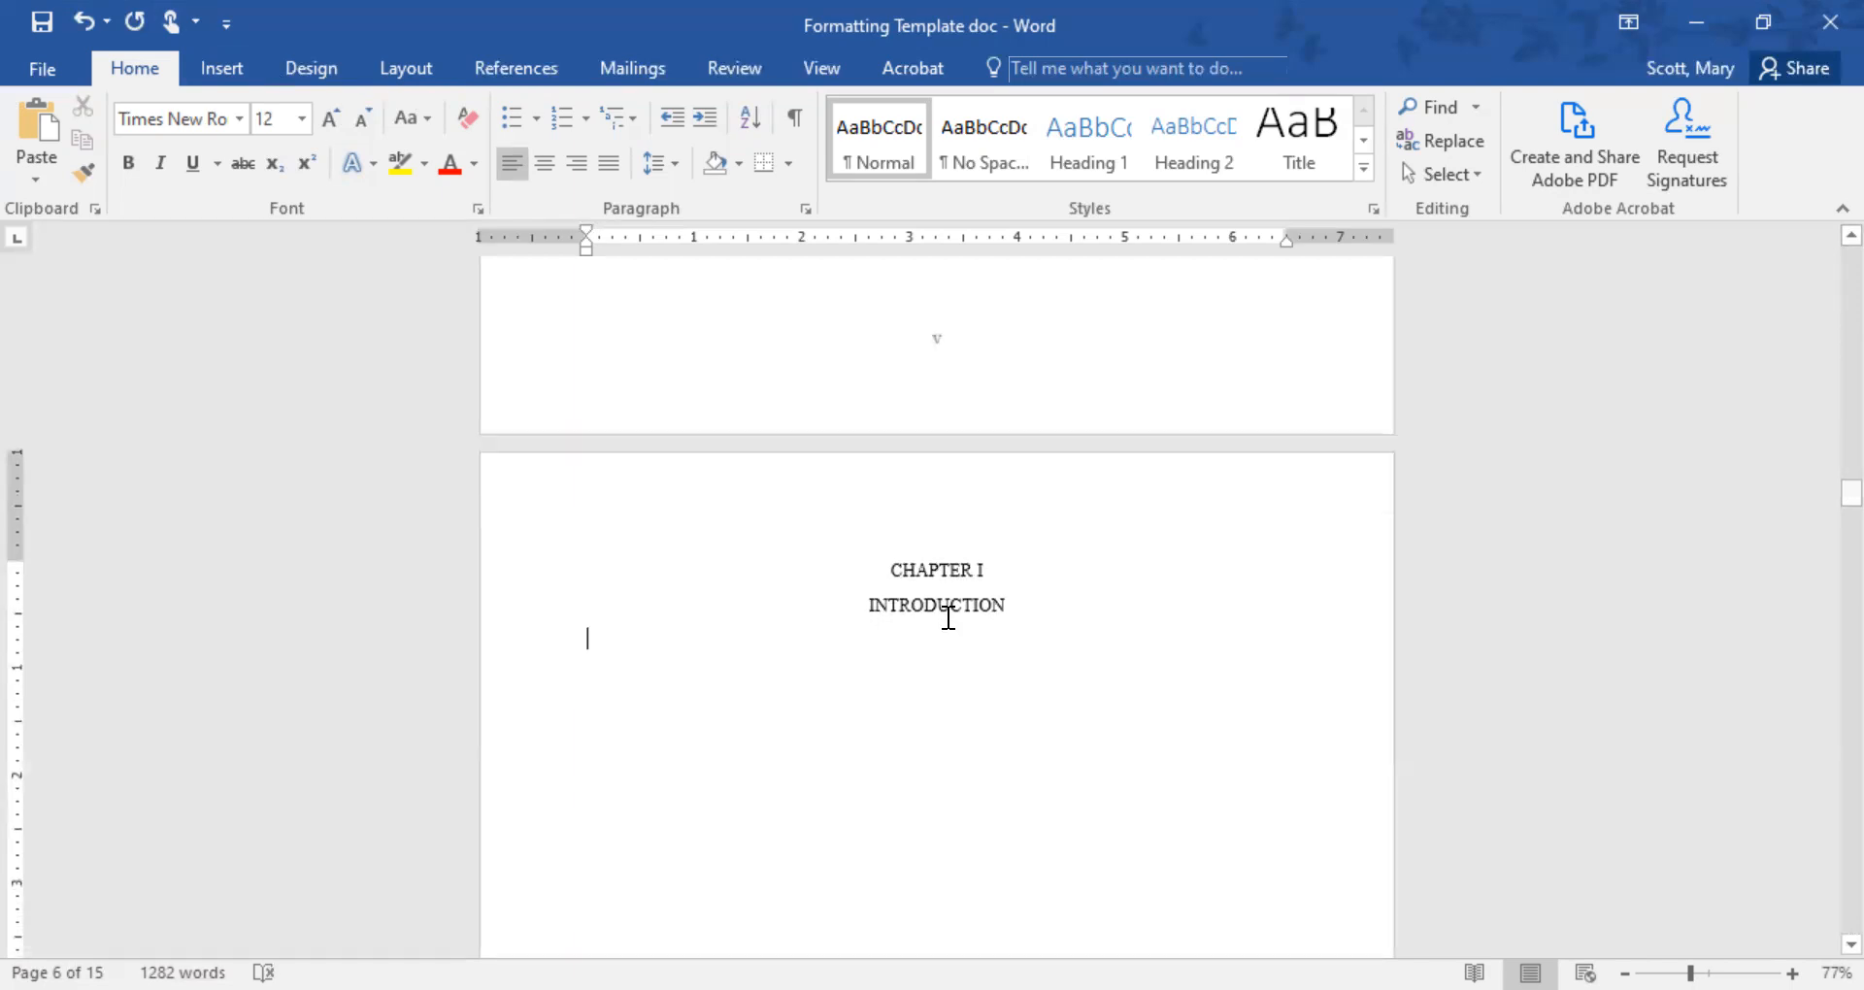
{"action": "scroll", "coordinate": [948, 618], "scroll_direction": "down", "scroll_amount": 5}
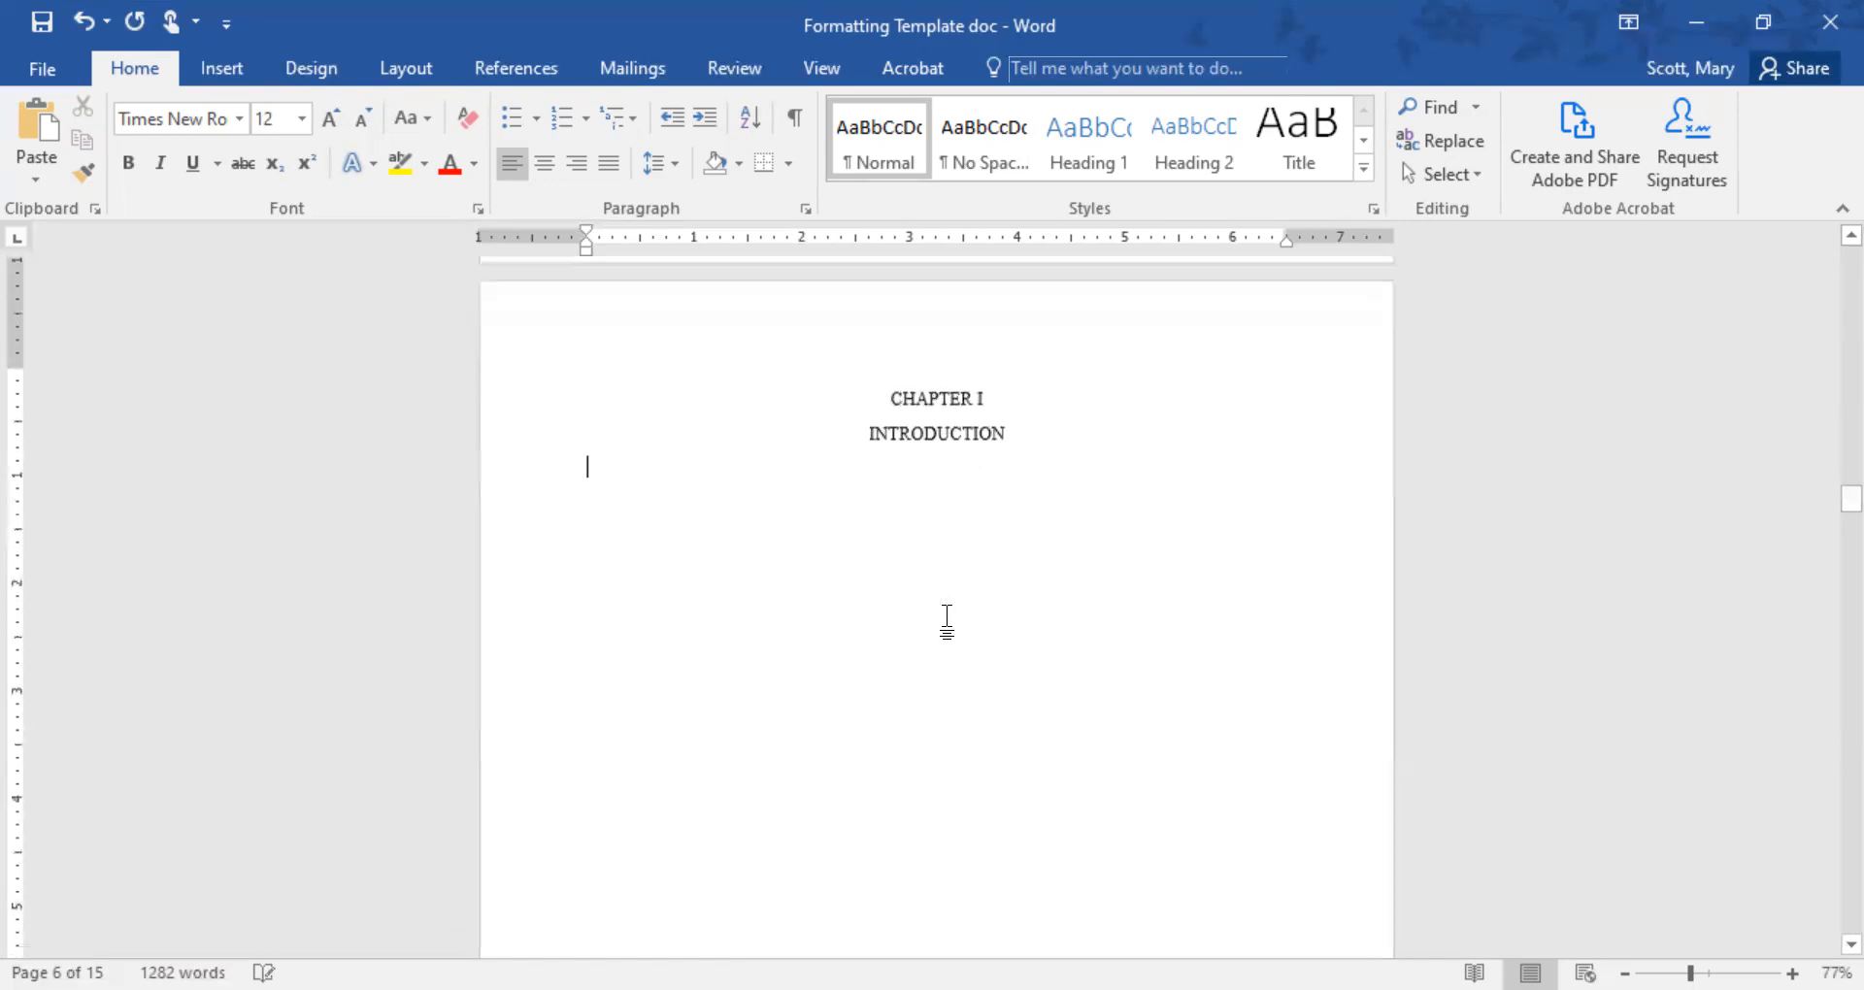
{"action": "scroll", "coordinate": [947, 617], "scroll_direction": "down", "scroll_amount": 5}
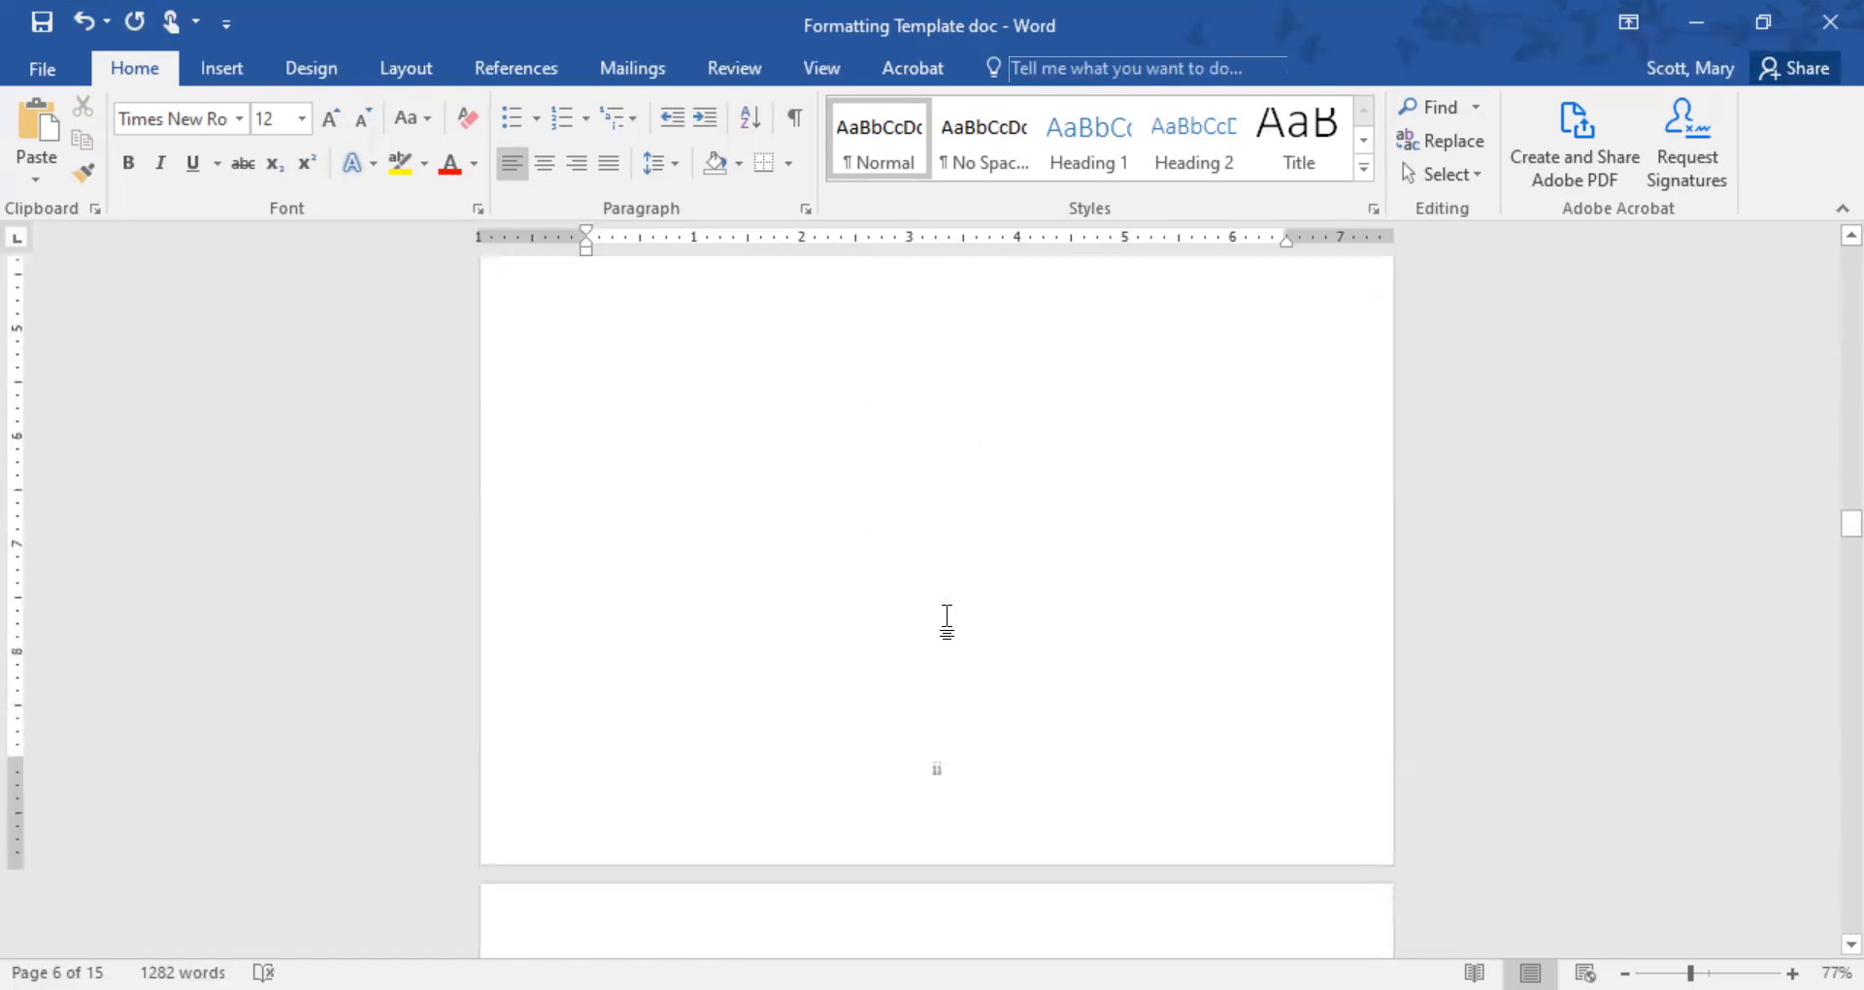
{"action": "scroll", "coordinate": [1018, 538], "scroll_direction": "down", "scroll_amount": 2}
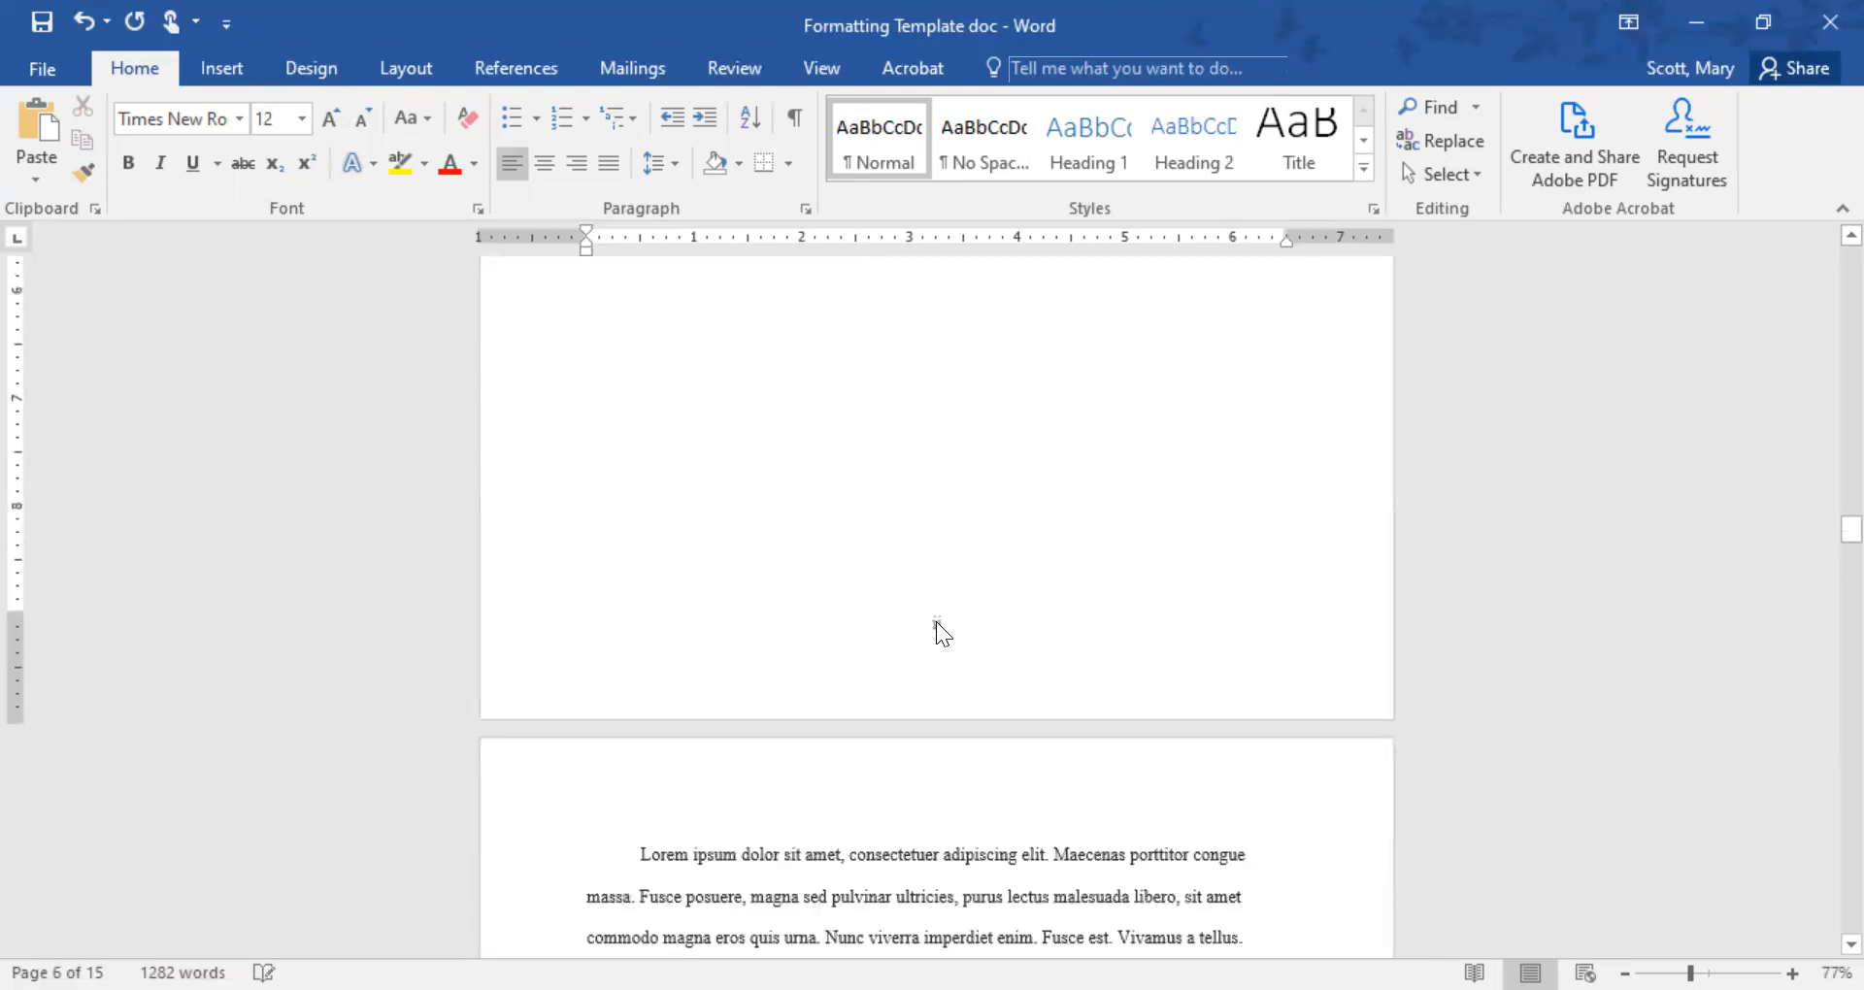
{"action": "double_click", "coordinate": [936, 622]}
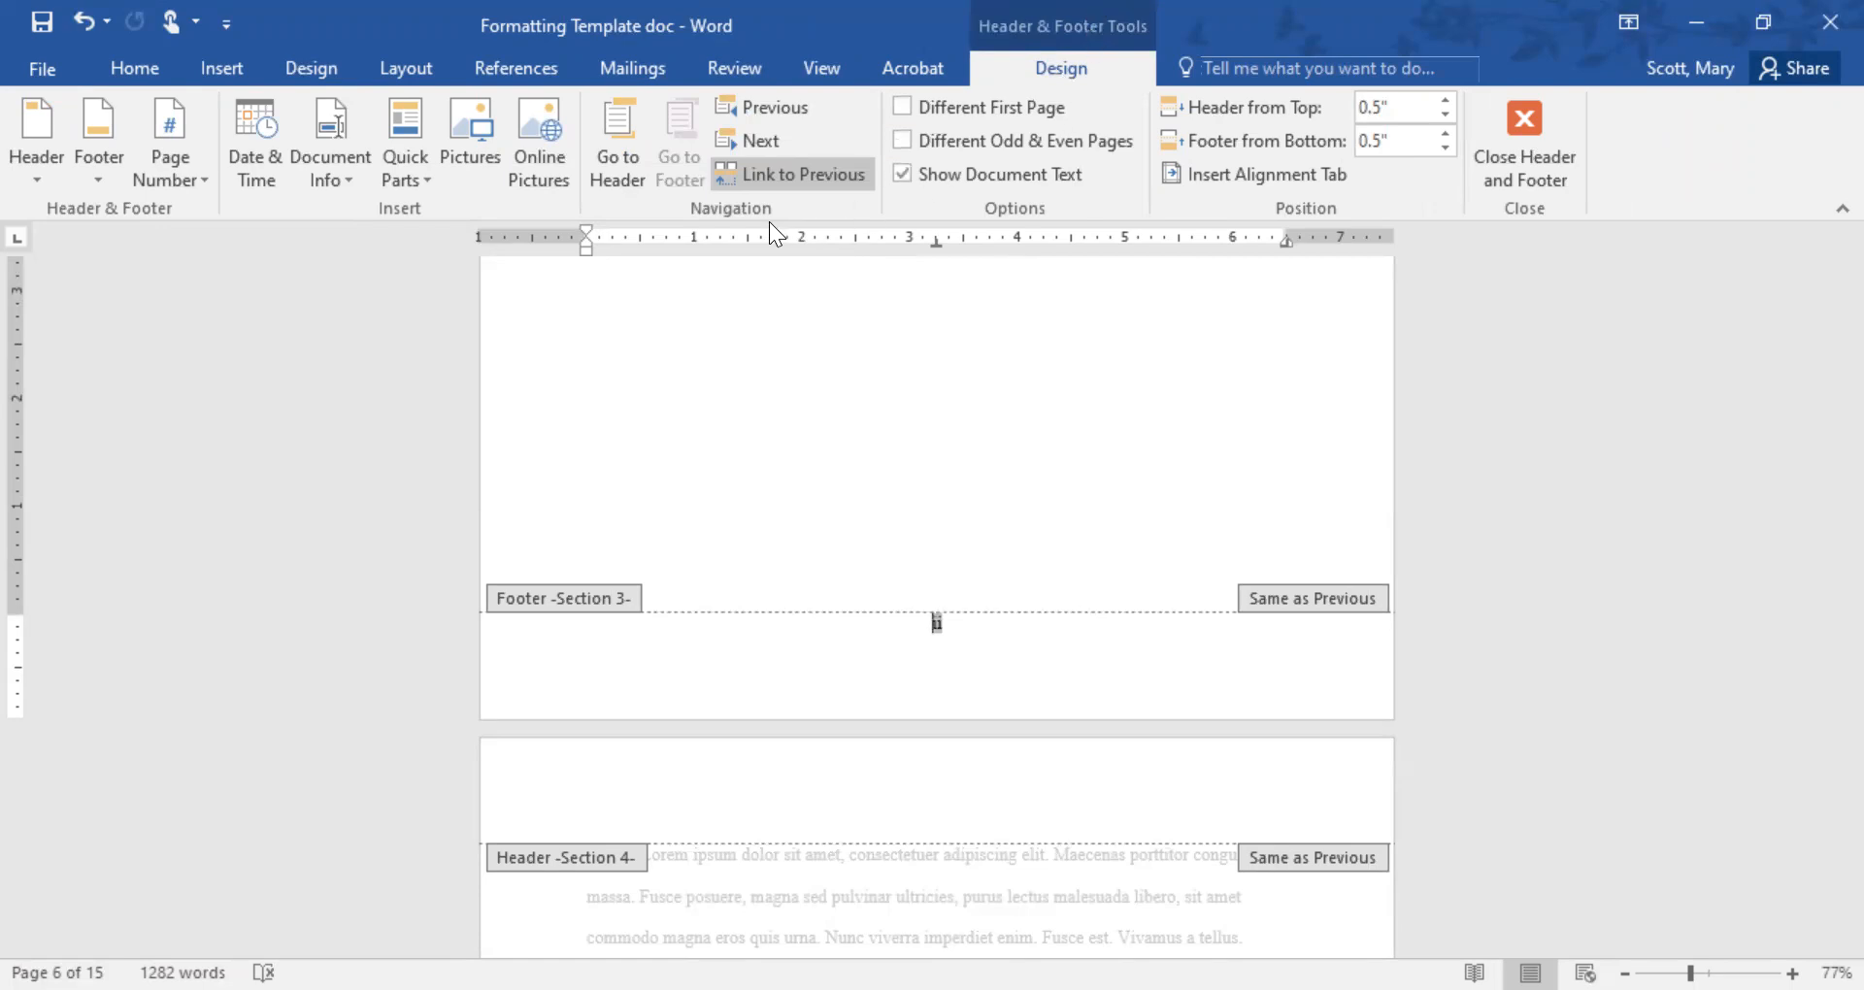
{"action": "left_click", "coordinate": [782, 171]}
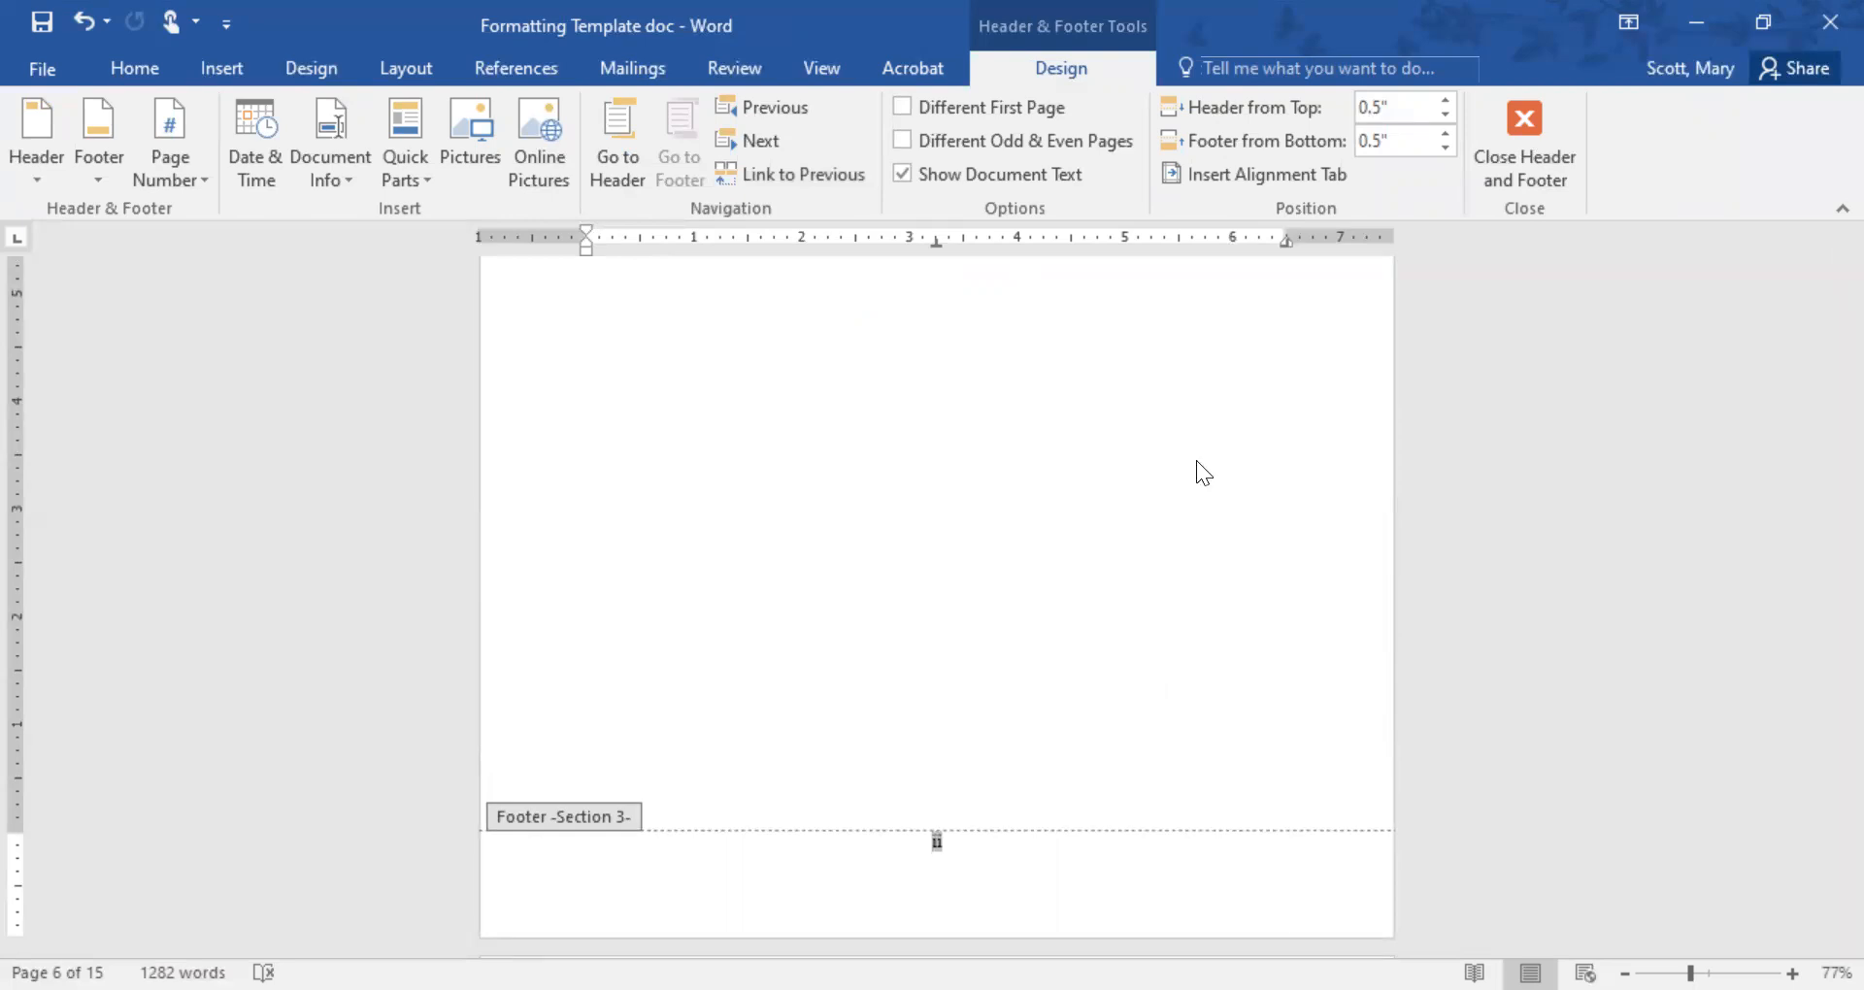
Format the Chapter I footer's page number as 1, 2, 3, … starting at 1.
{"action": "scroll", "coordinate": [1196, 460], "scroll_direction": "down", "scroll_amount": 2}
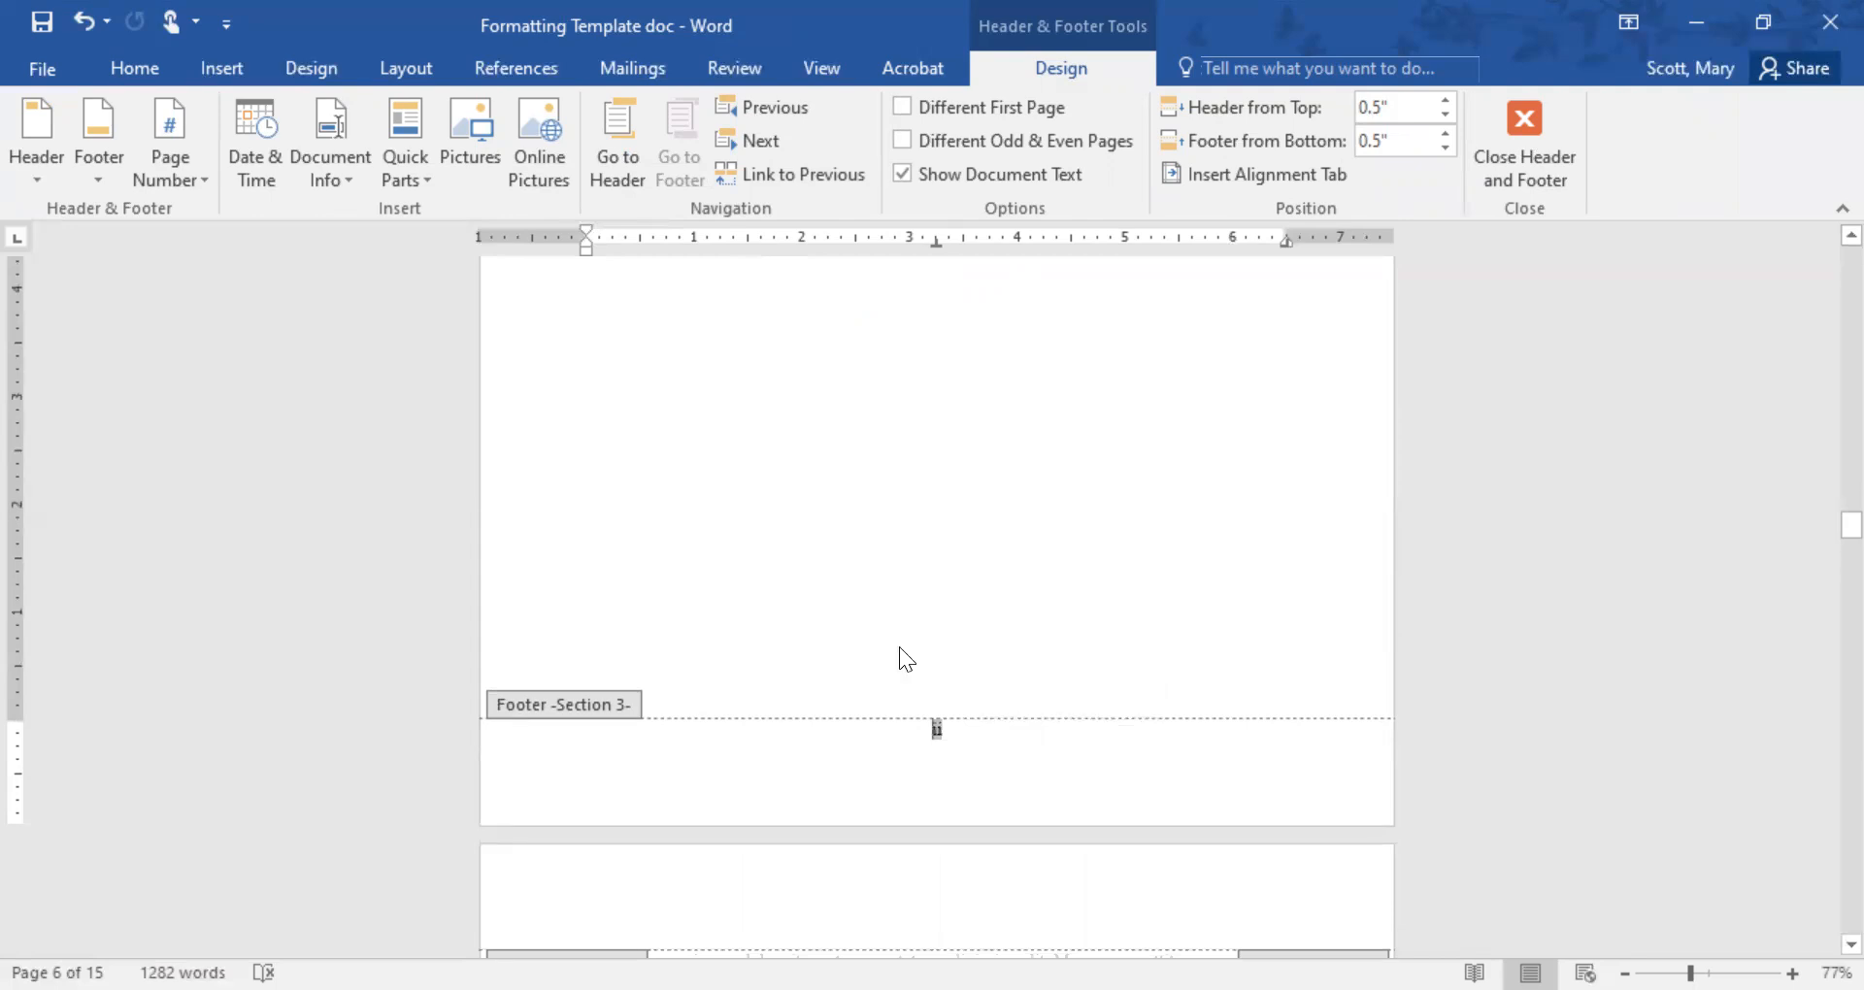
{"action": "key", "text": "Right"}
{"action": "key", "text": "ctrl+a"}
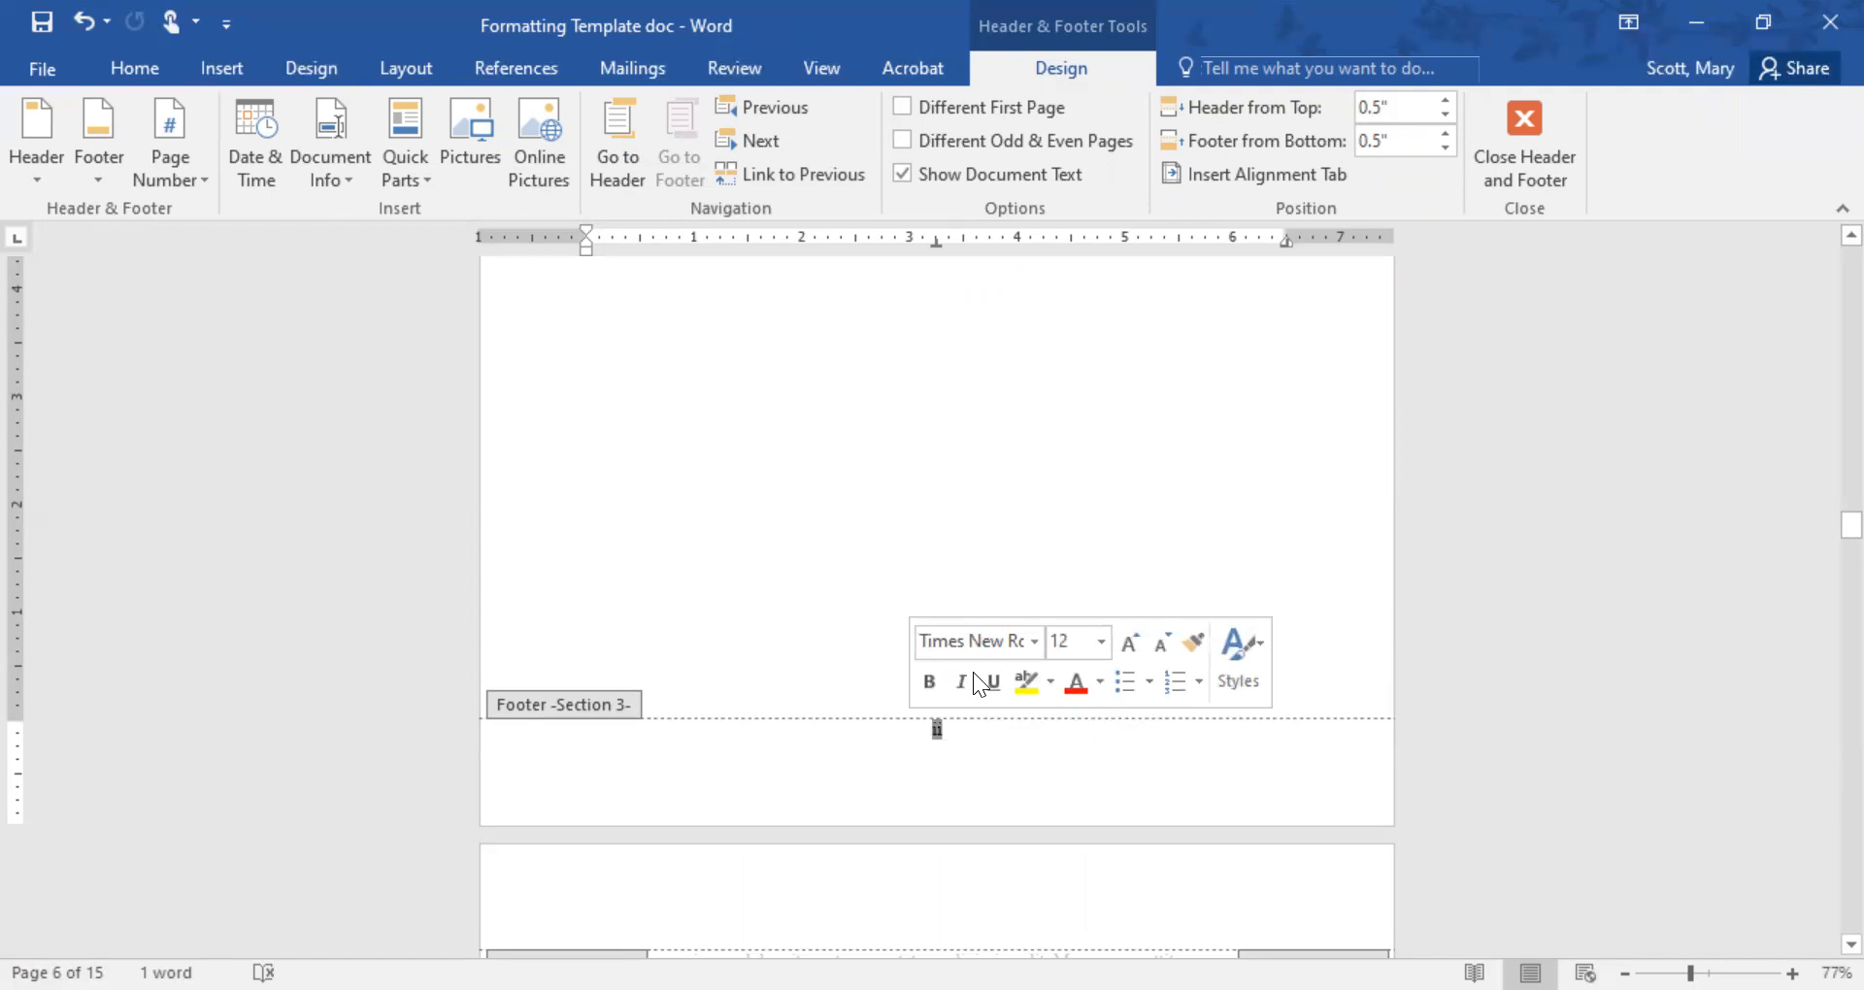
{"action": "right_click", "coordinate": [939, 724]}
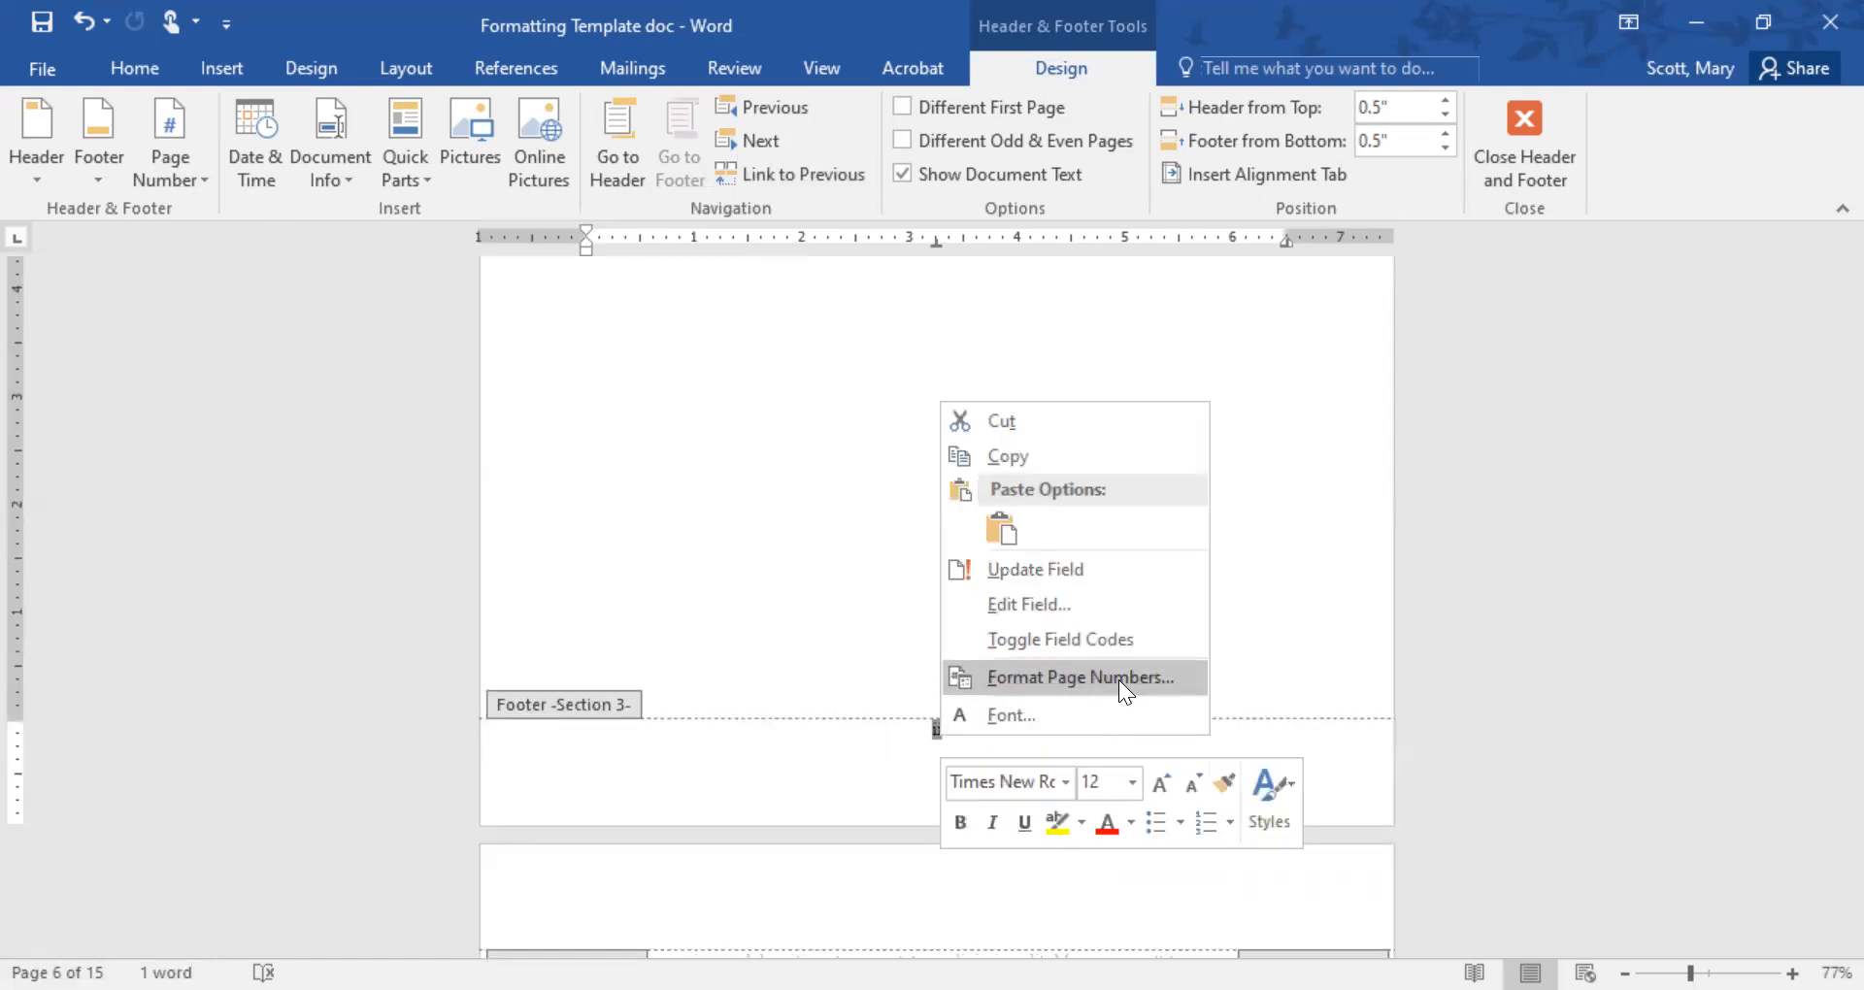
{"action": "left_click", "coordinate": [1085, 675]}
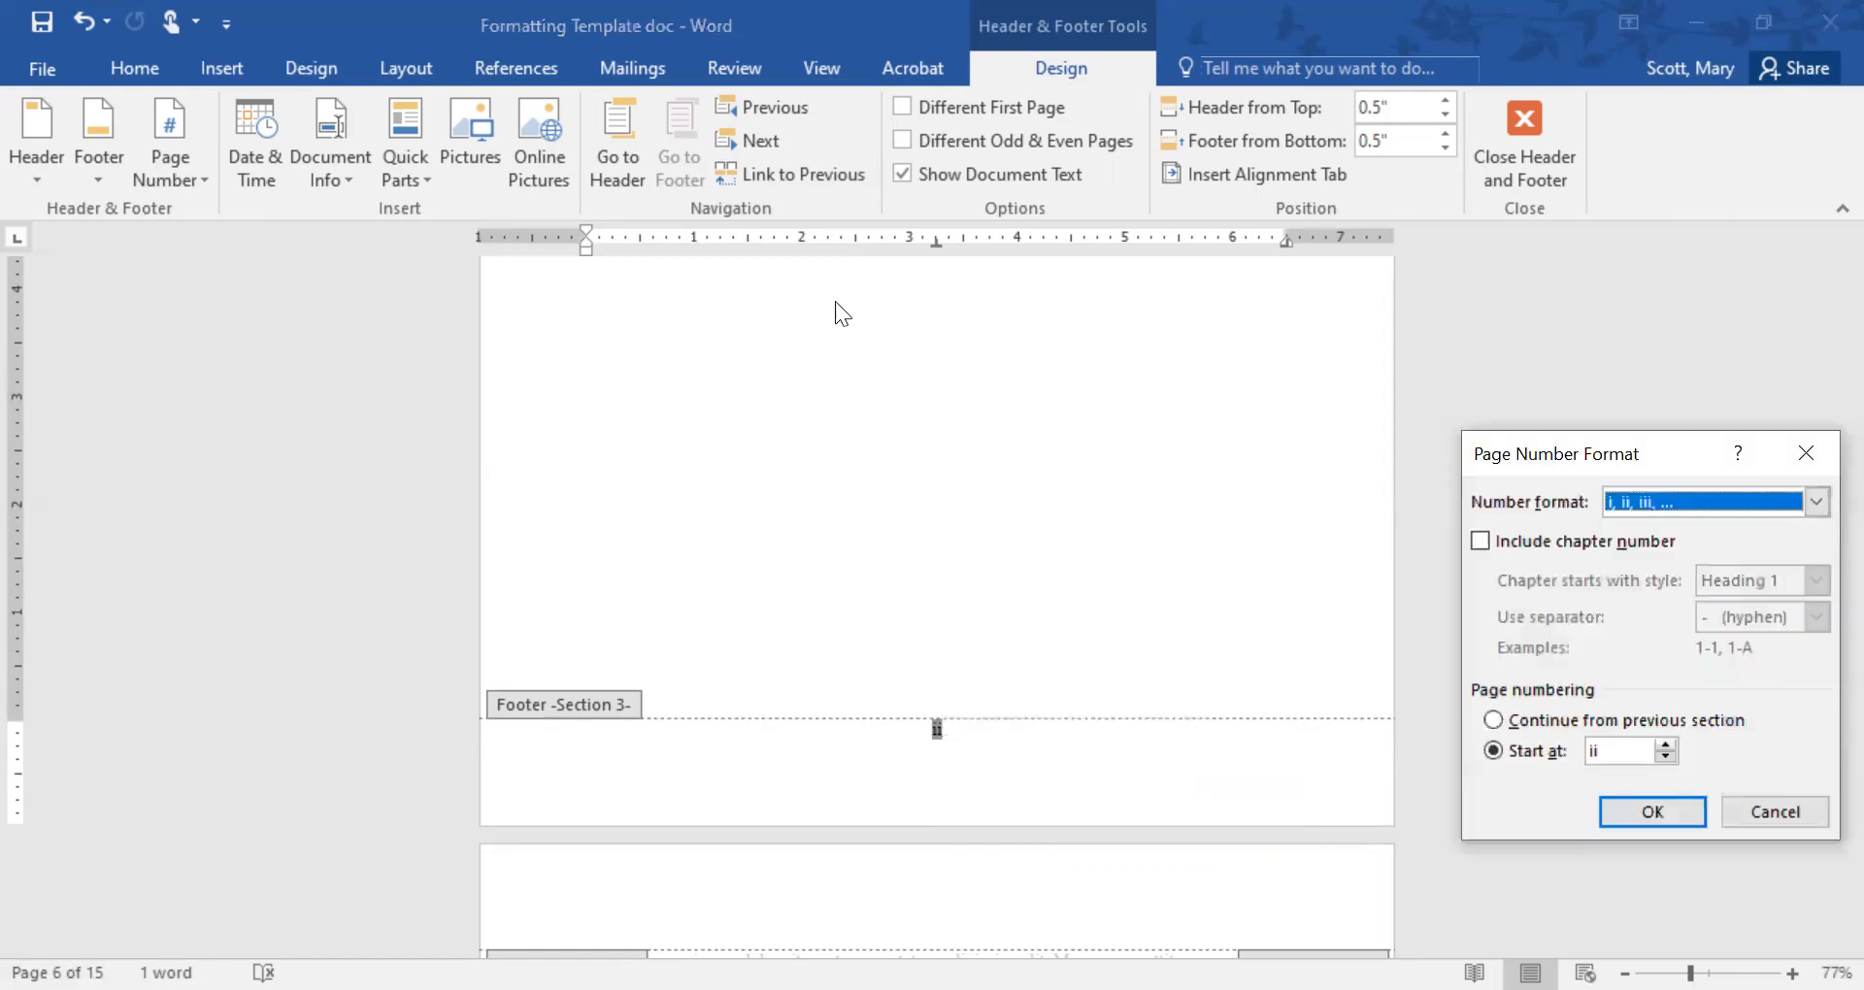
{"action": "left_click_drag", "start_coordinate": [1575, 468], "coordinate": [926, 302]}
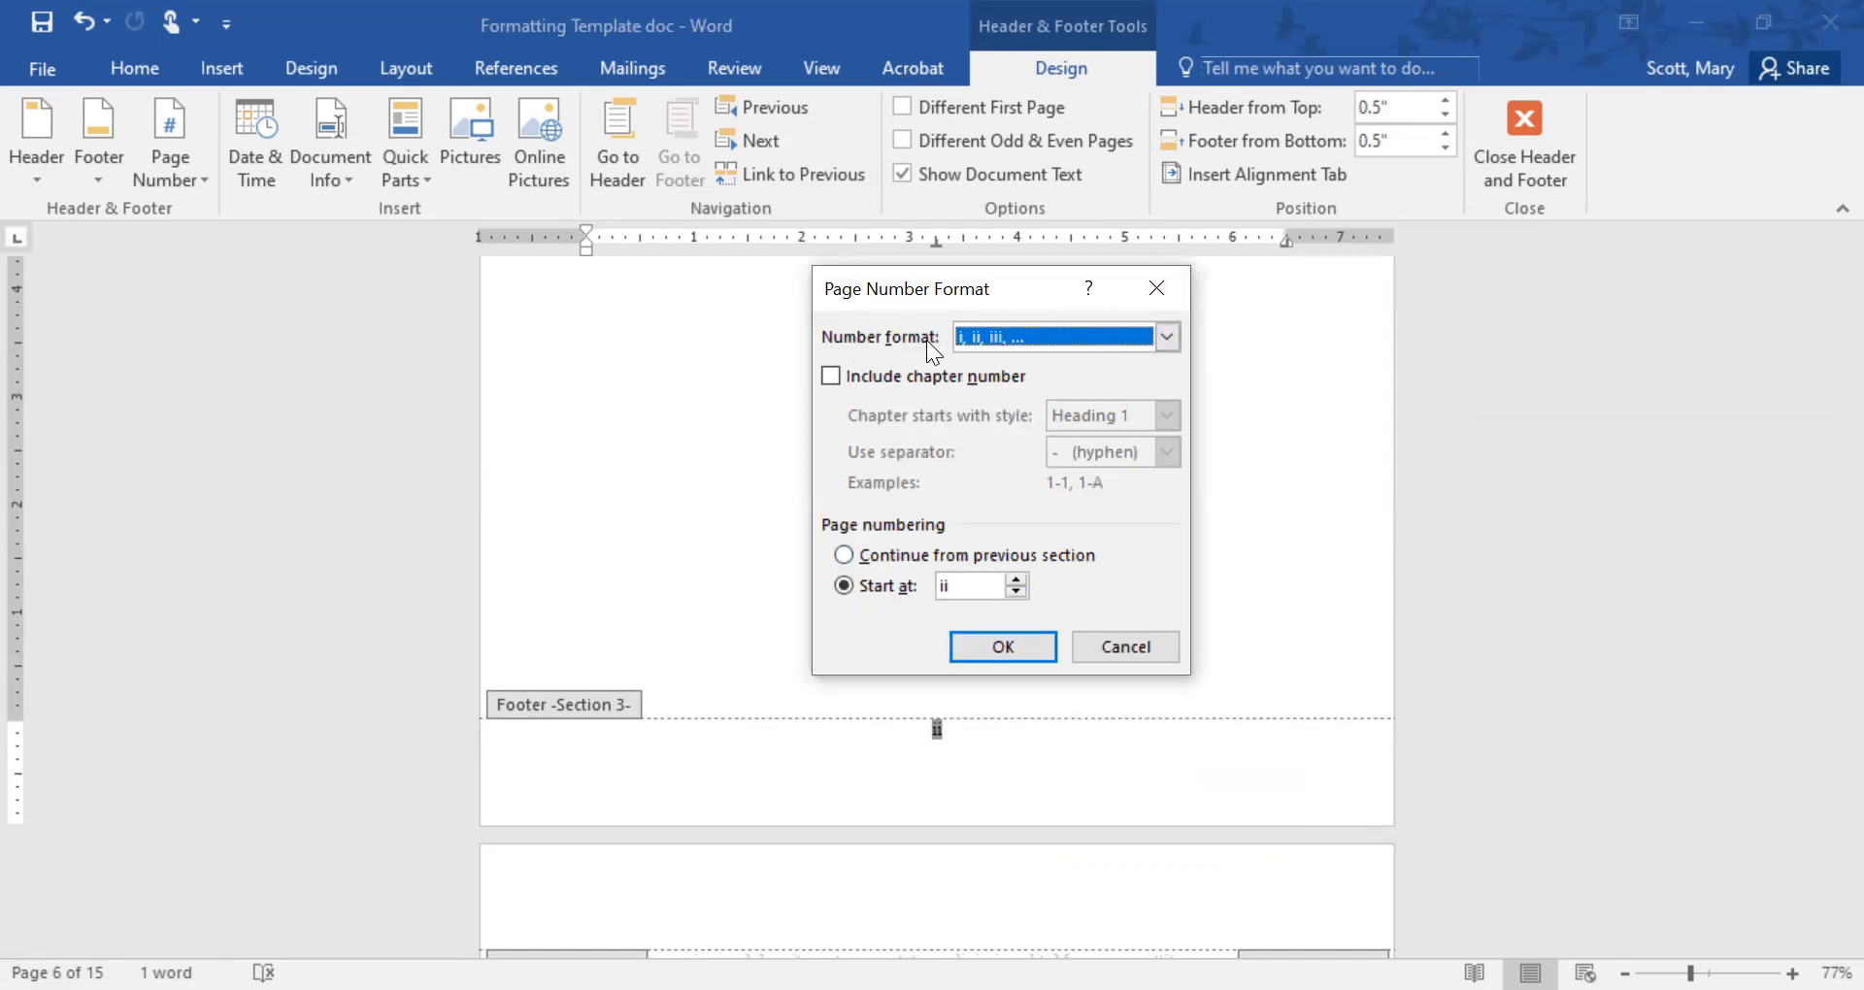
{"action": "left_click", "coordinate": [1070, 333]}
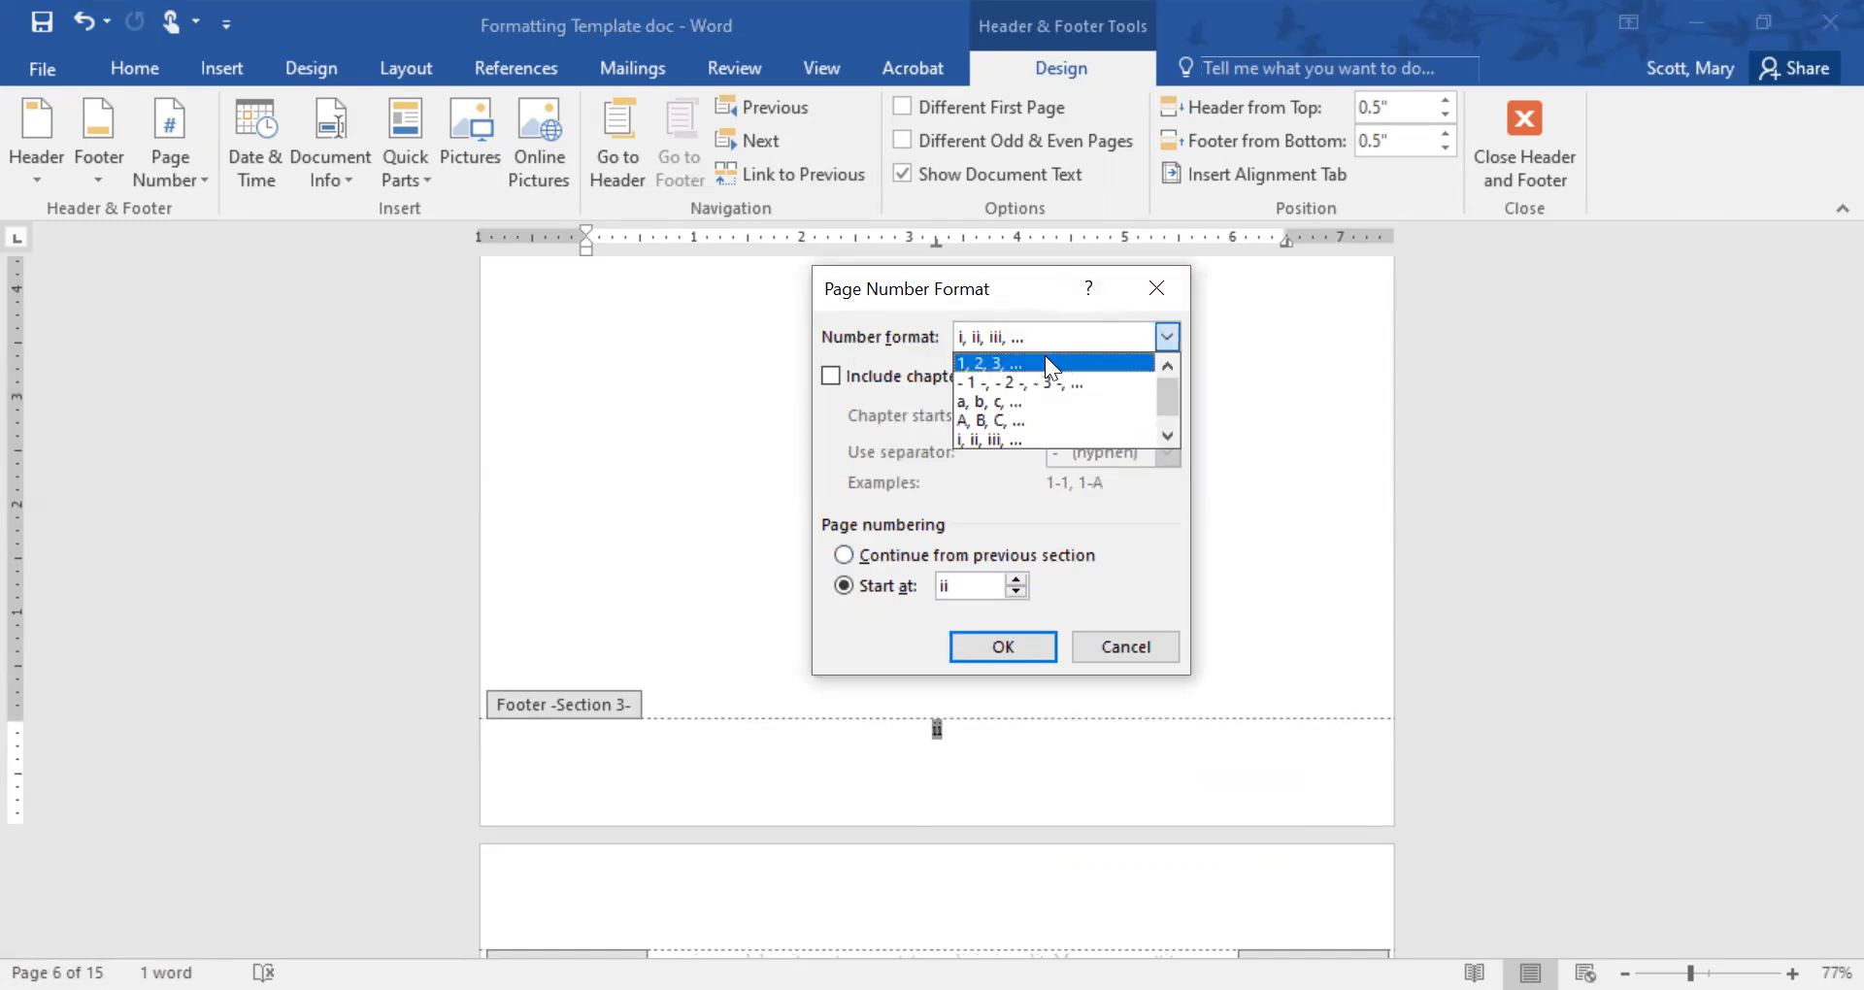
{"action": "left_click", "coordinate": [978, 361]}
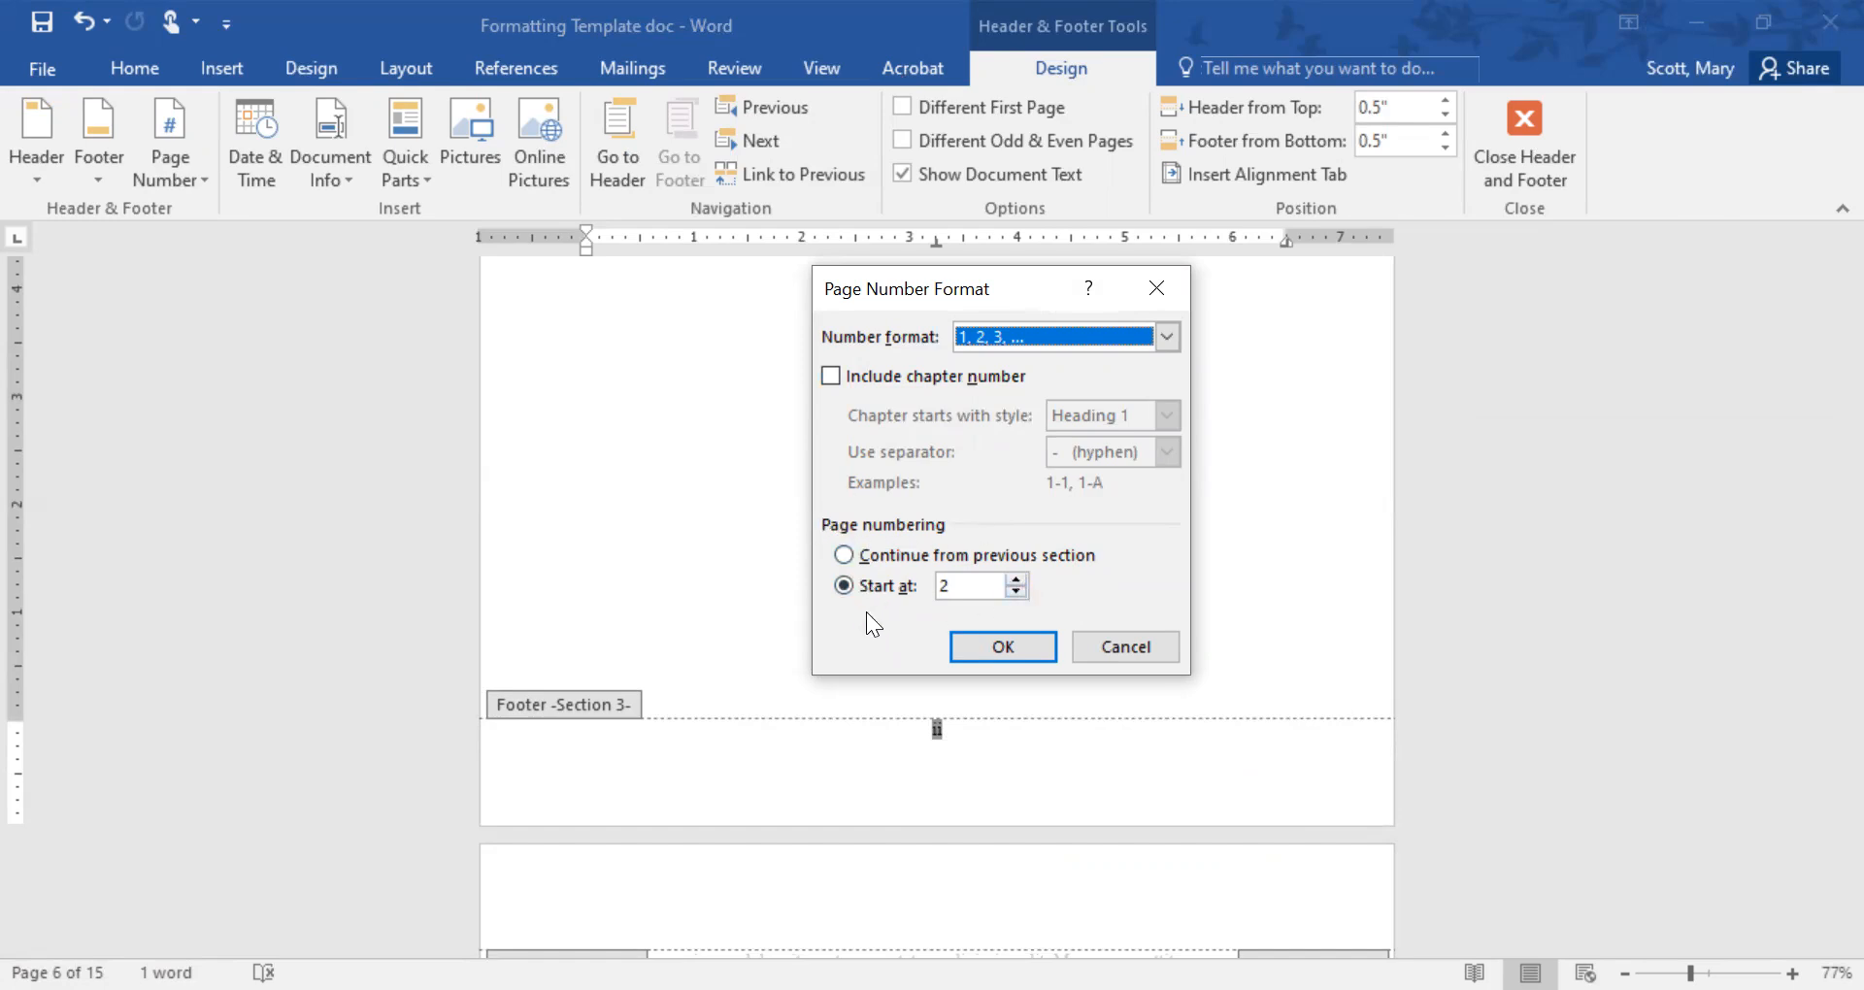
{"action": "left_click", "coordinate": [1016, 591]}
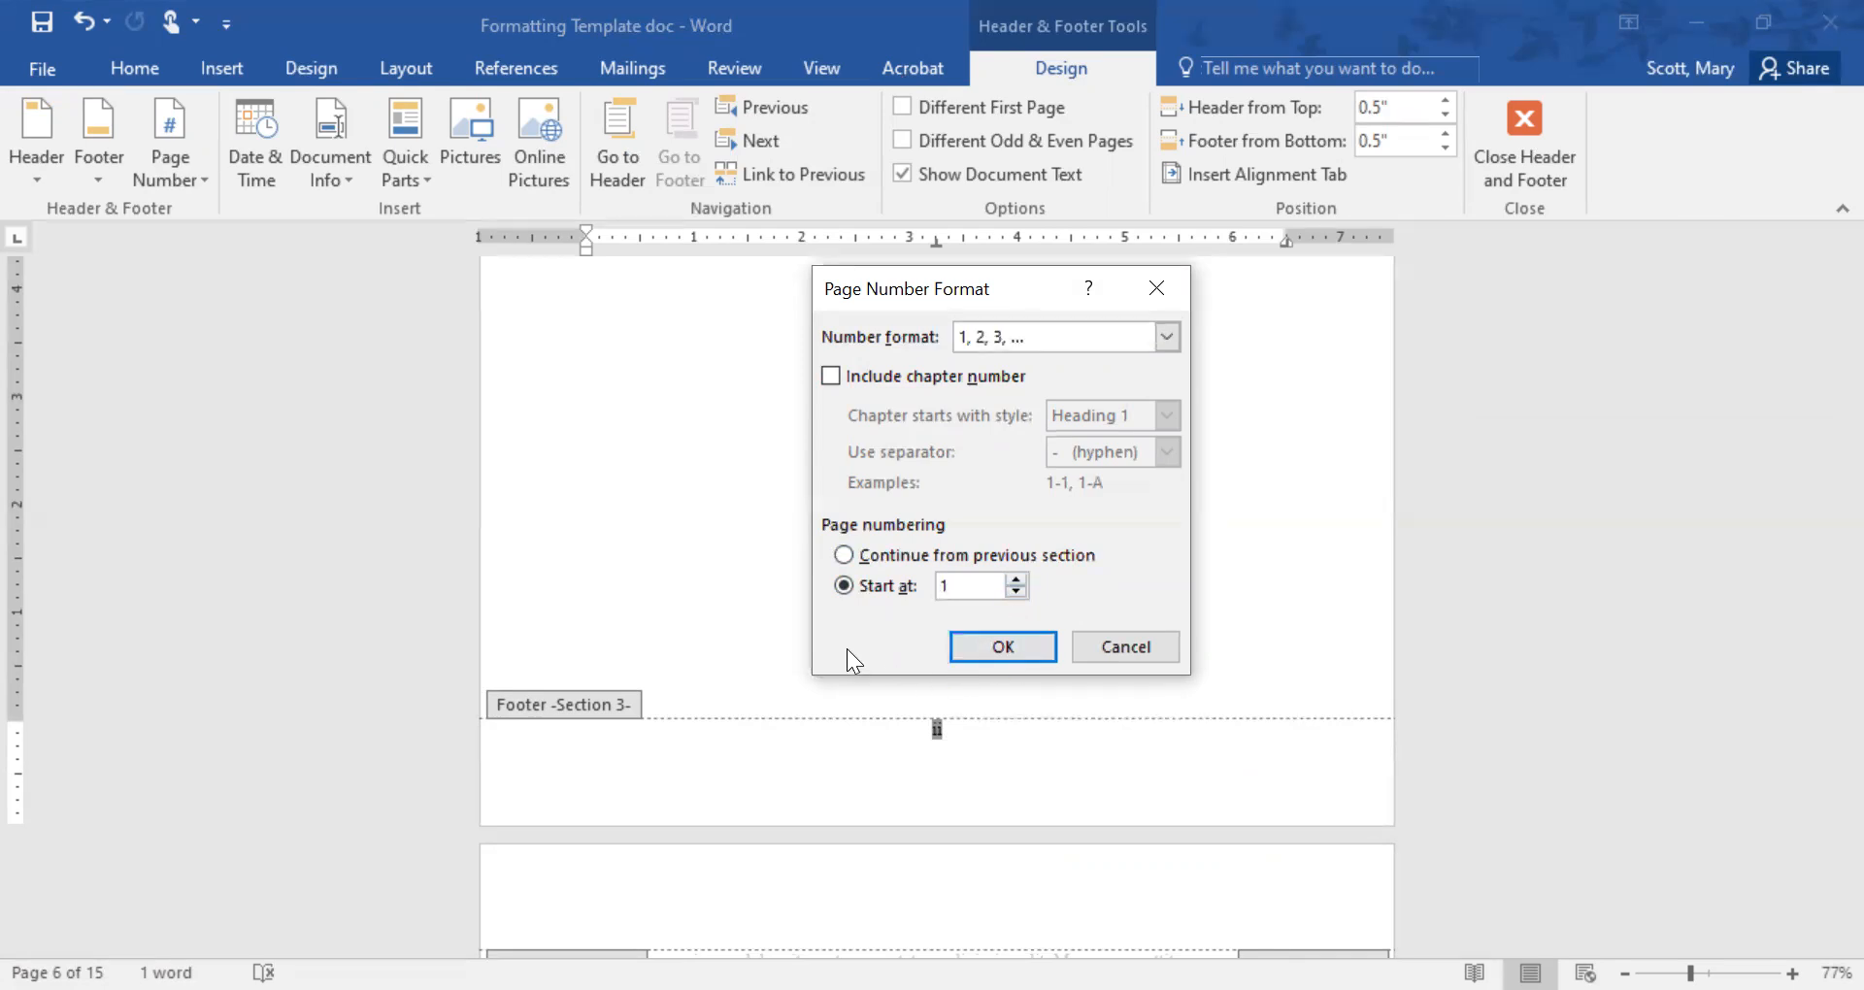
{"action": "left_click", "coordinate": [1007, 657]}
{"action": "left_click", "coordinate": [1003, 649]}
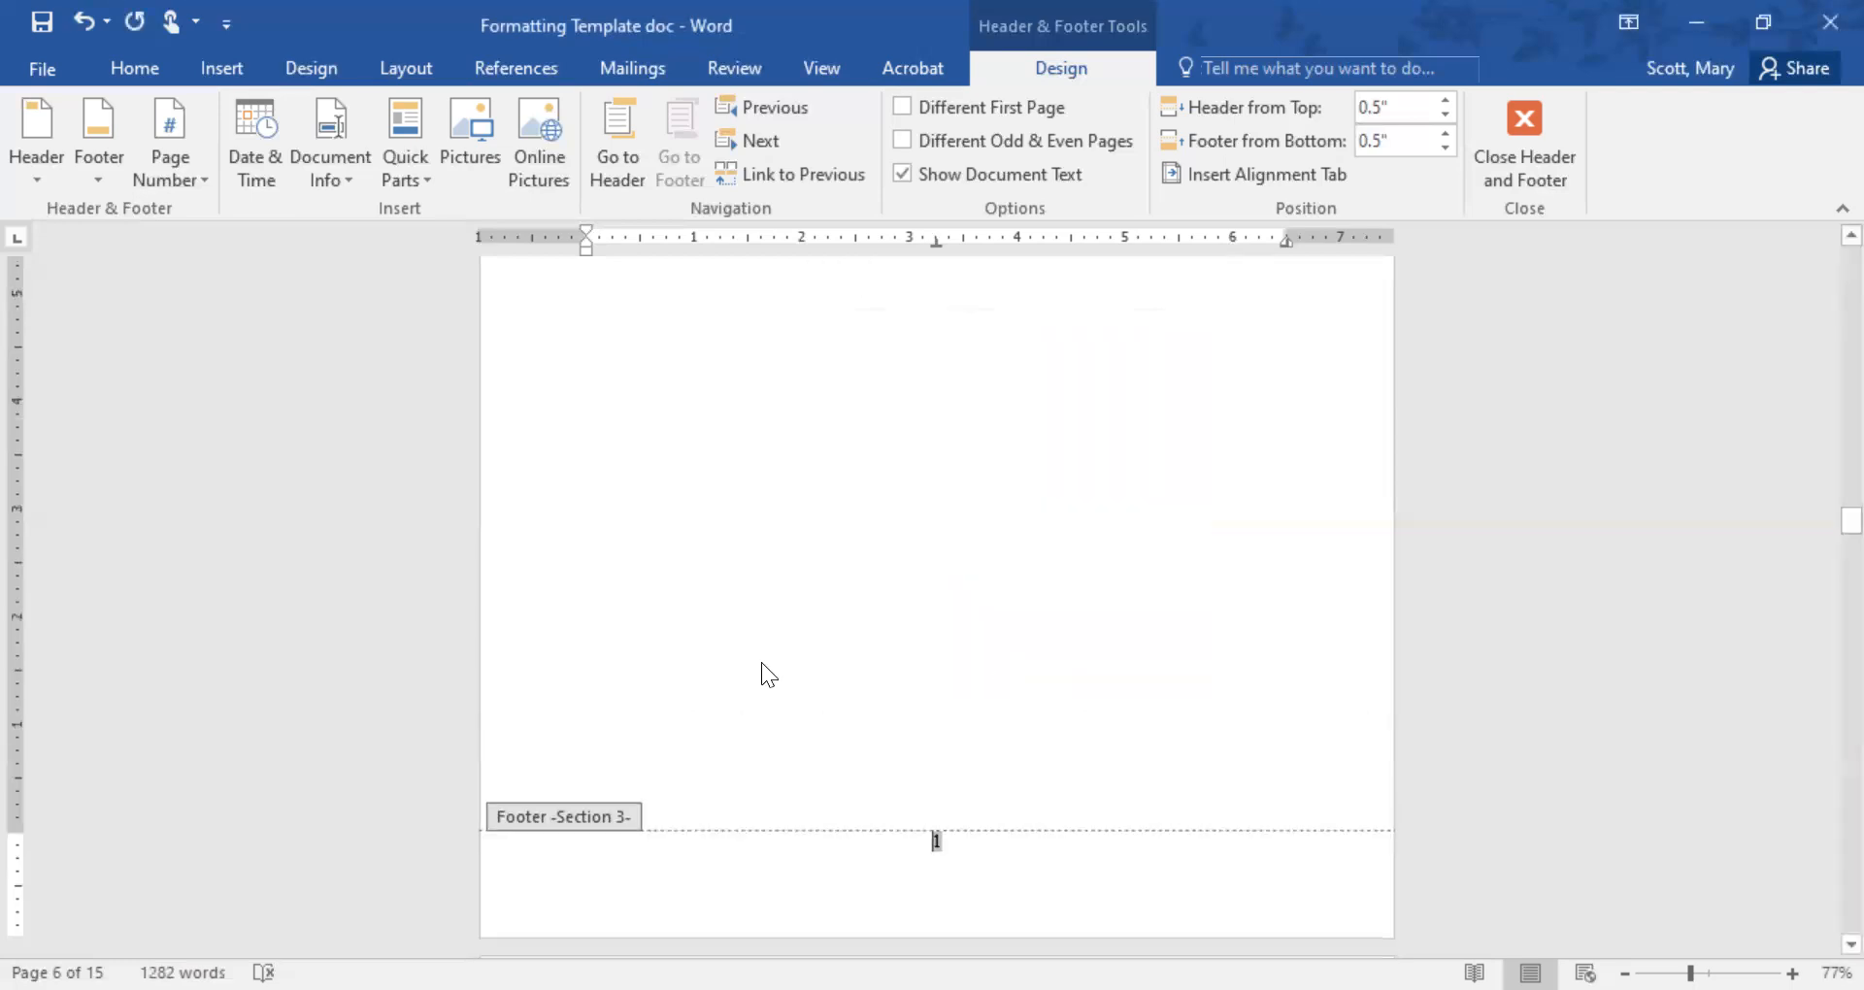
Check the footer numbering around the section break and return to the body text below the INTRODUCTION heading.
{"action": "left_click", "coordinate": [1068, 827]}
{"action": "scroll", "coordinate": [928, 524], "scroll_direction": "down", "scroll_amount": 5}
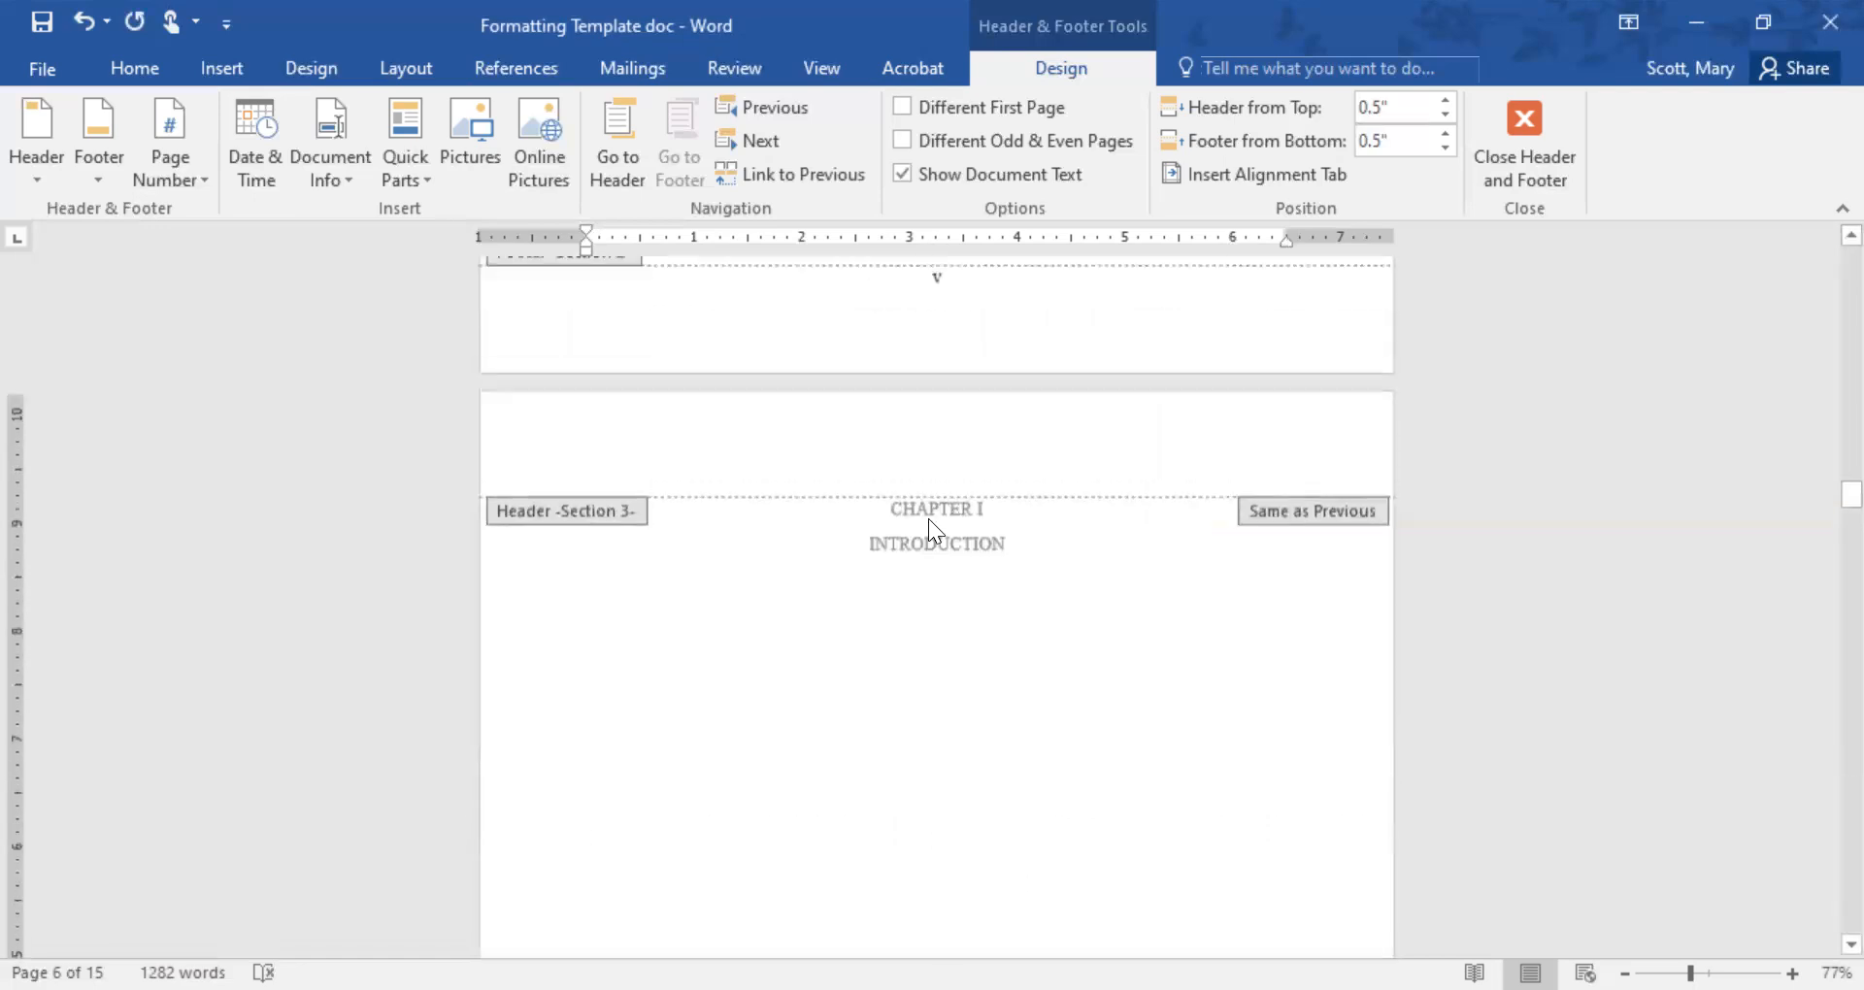
{"action": "scroll", "coordinate": [928, 518], "scroll_direction": "up", "scroll_amount": 2}
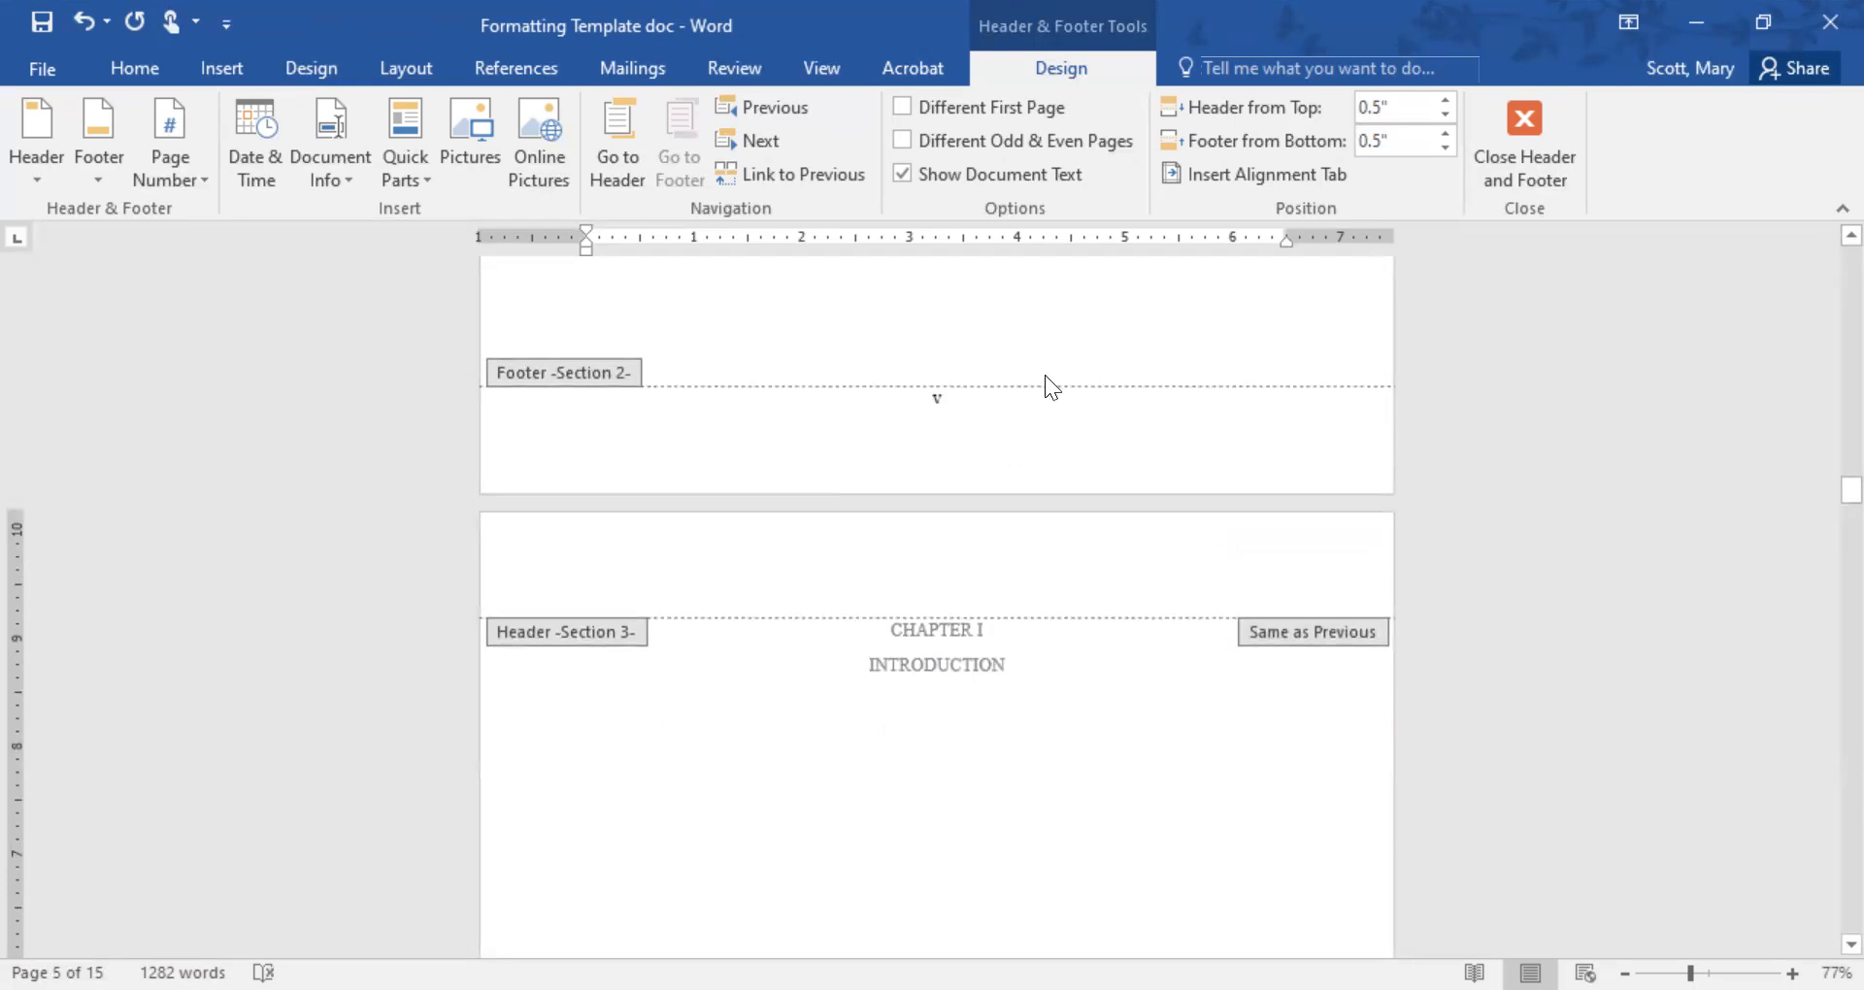
{"action": "scroll", "coordinate": [1033, 469], "scroll_direction": "down", "scroll_amount": 1}
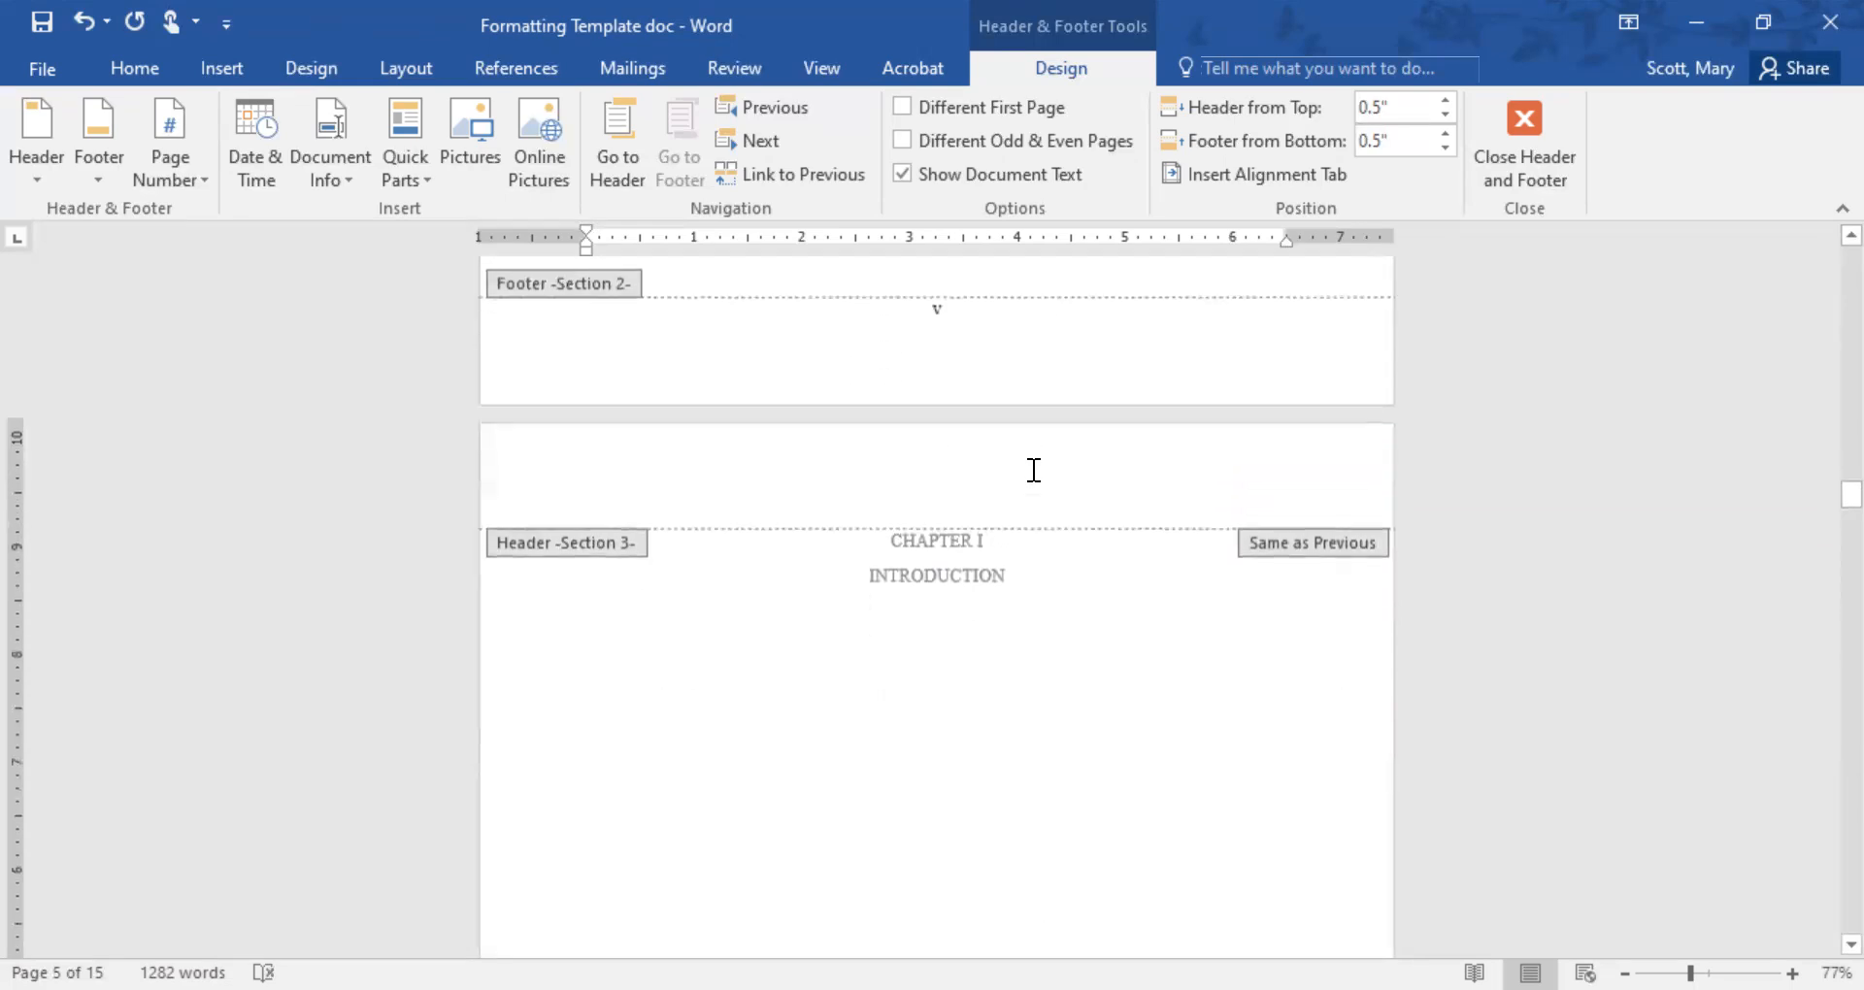
{"action": "scroll", "coordinate": [1034, 469], "scroll_direction": "down", "scroll_amount": 1}
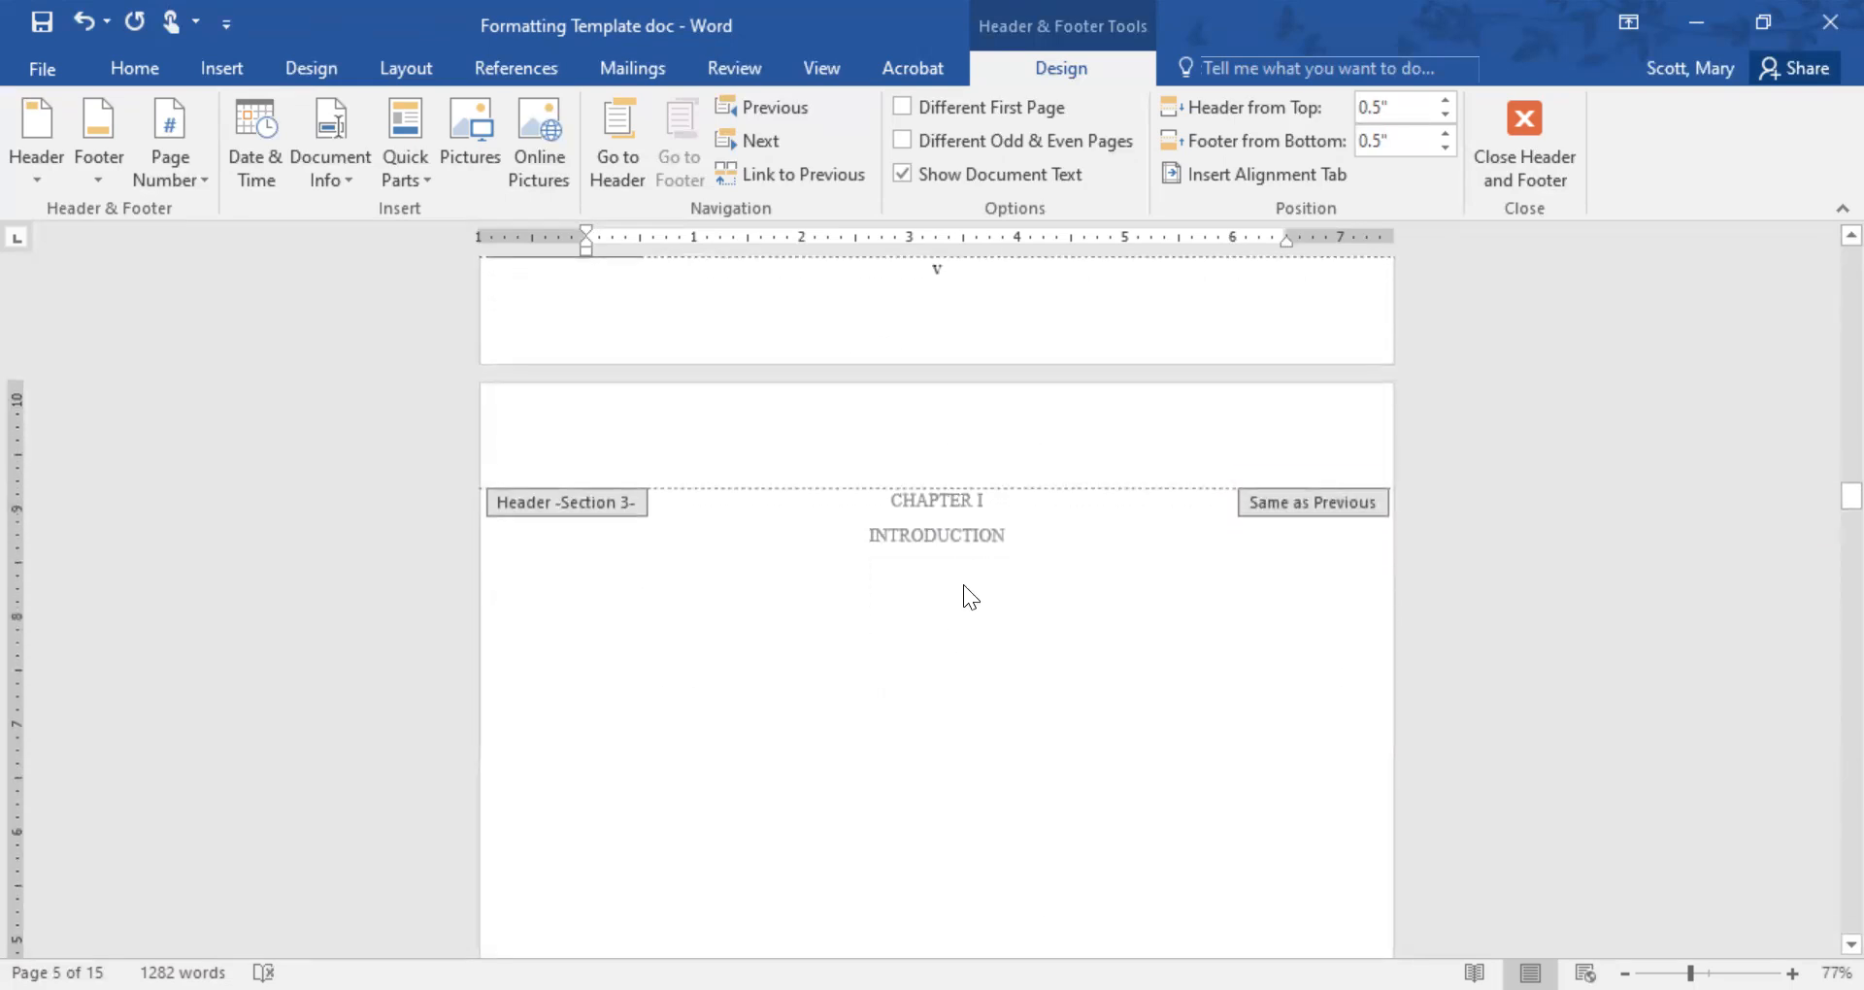
{"action": "double_click", "coordinate": [944, 604]}
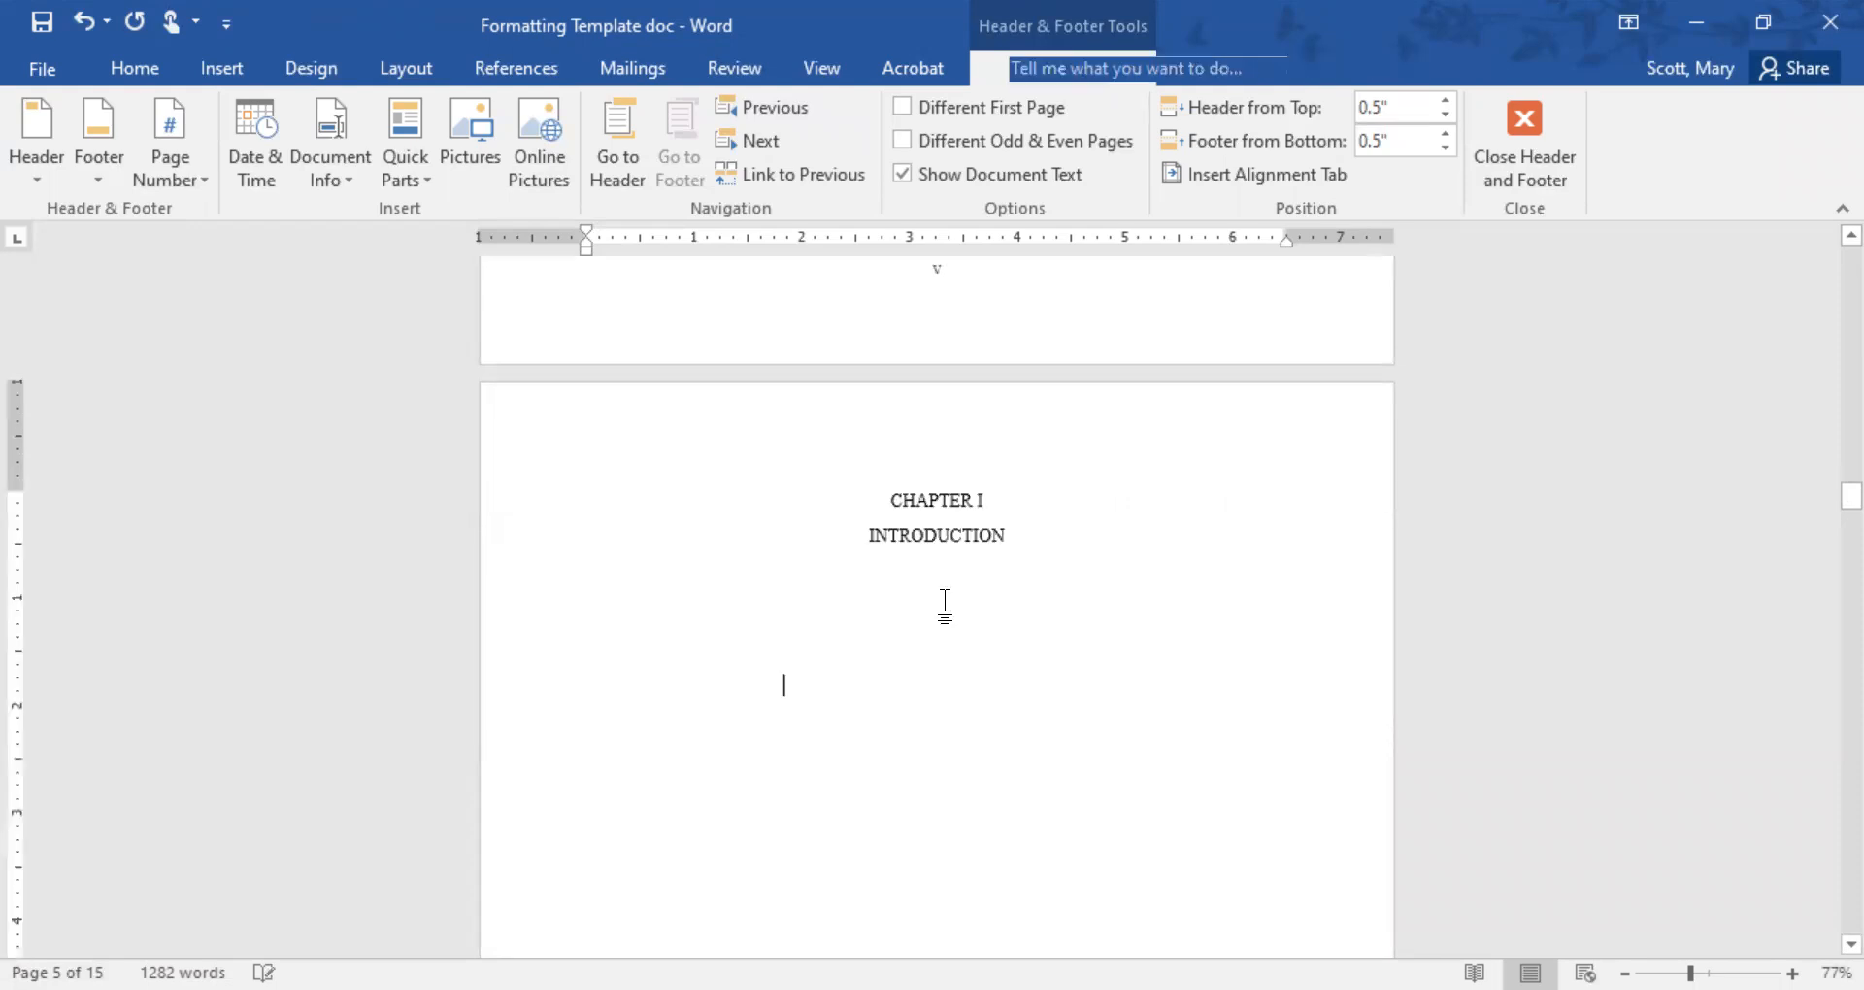